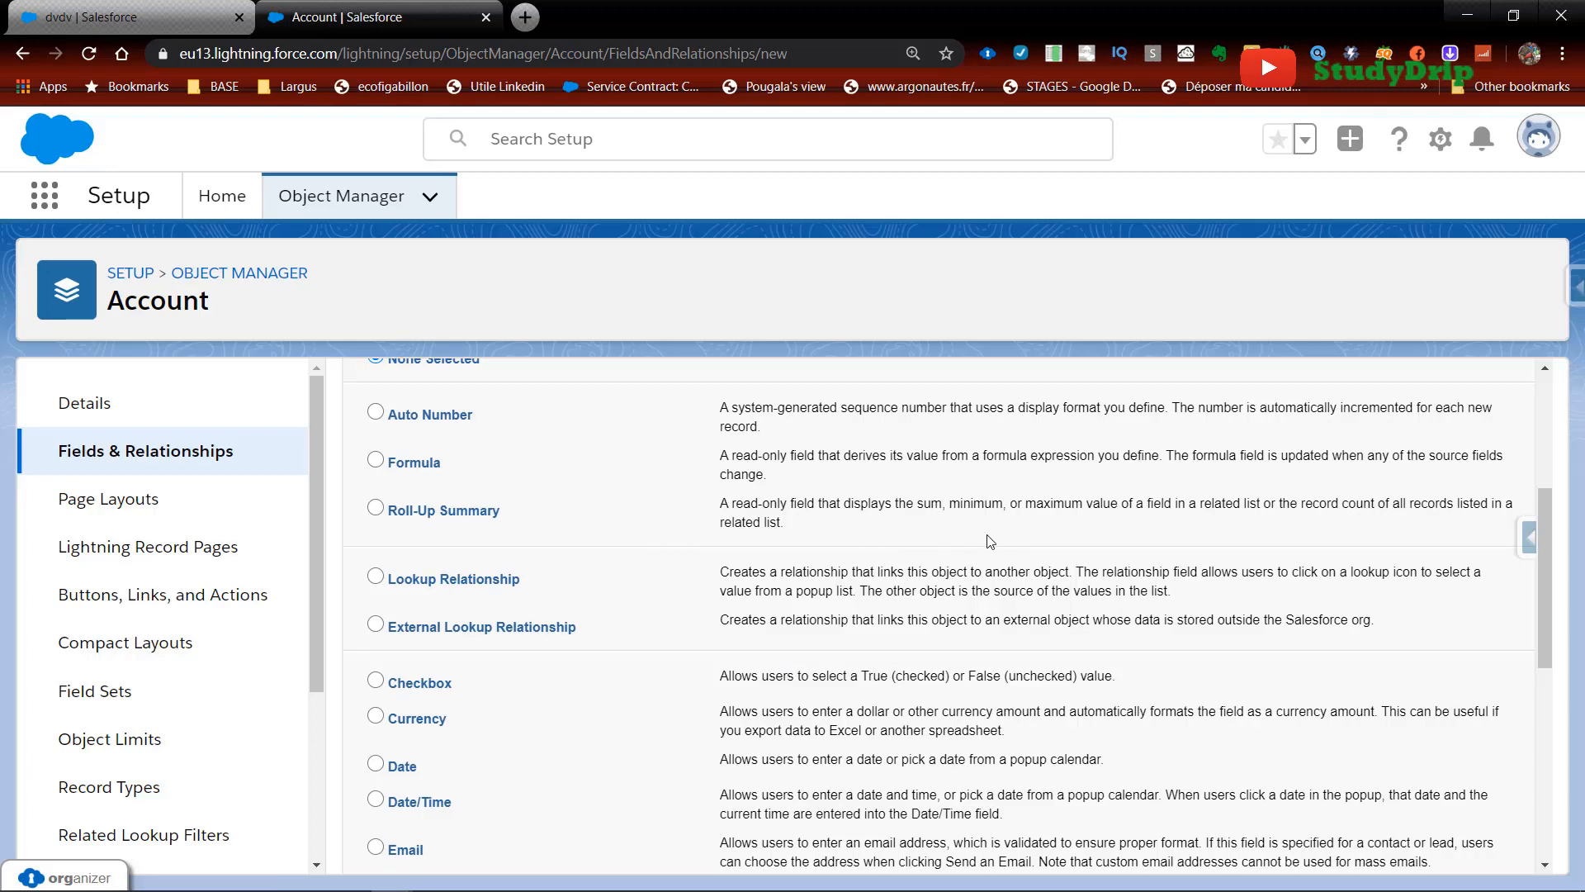
Review the data types offered for a new custom field on the Account object, from Auto Number to Text Area.
scroll(1133, 766, down, 1)
scroll(1133, 770, up, 1)
scroll(771, 704, down, 1)
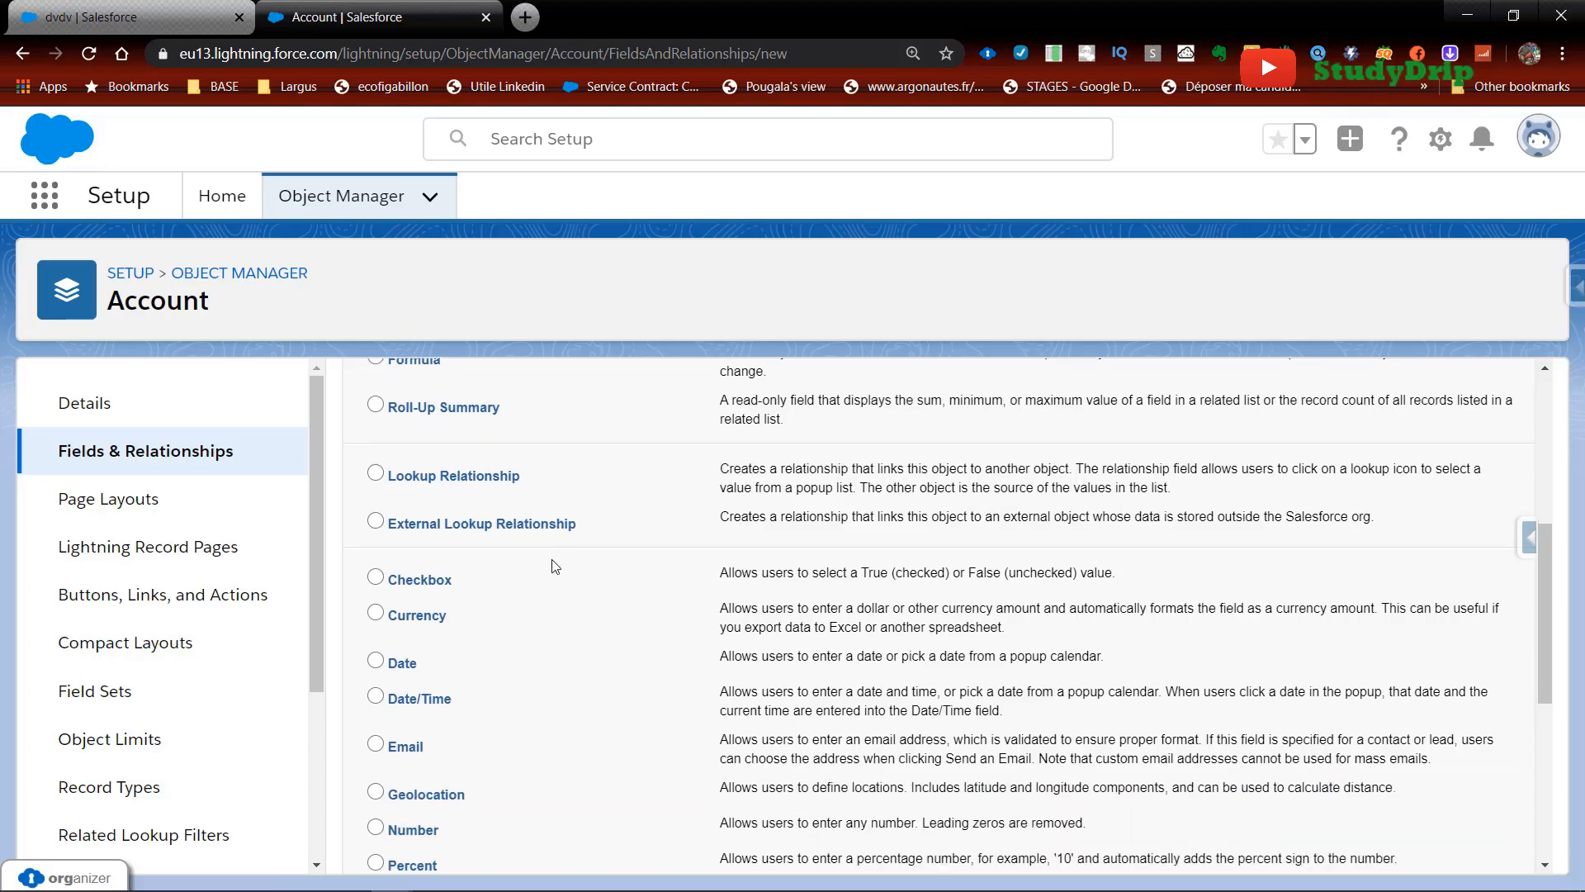
scroll(447, 548, down, 2)
scroll(524, 601, up, 1)
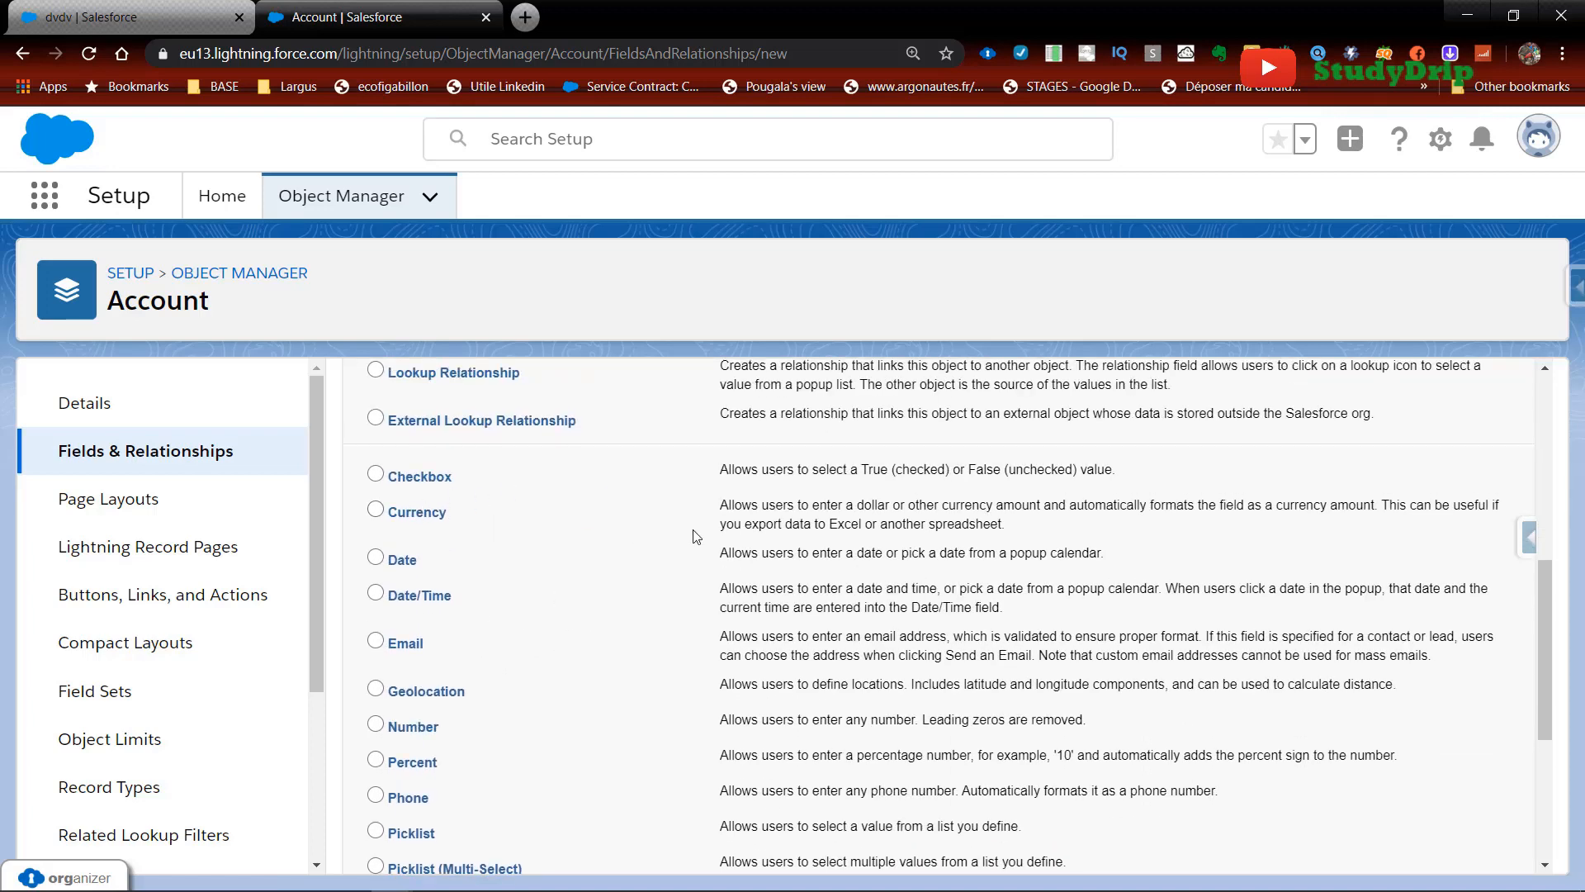
scroll(696, 537, down, 1)
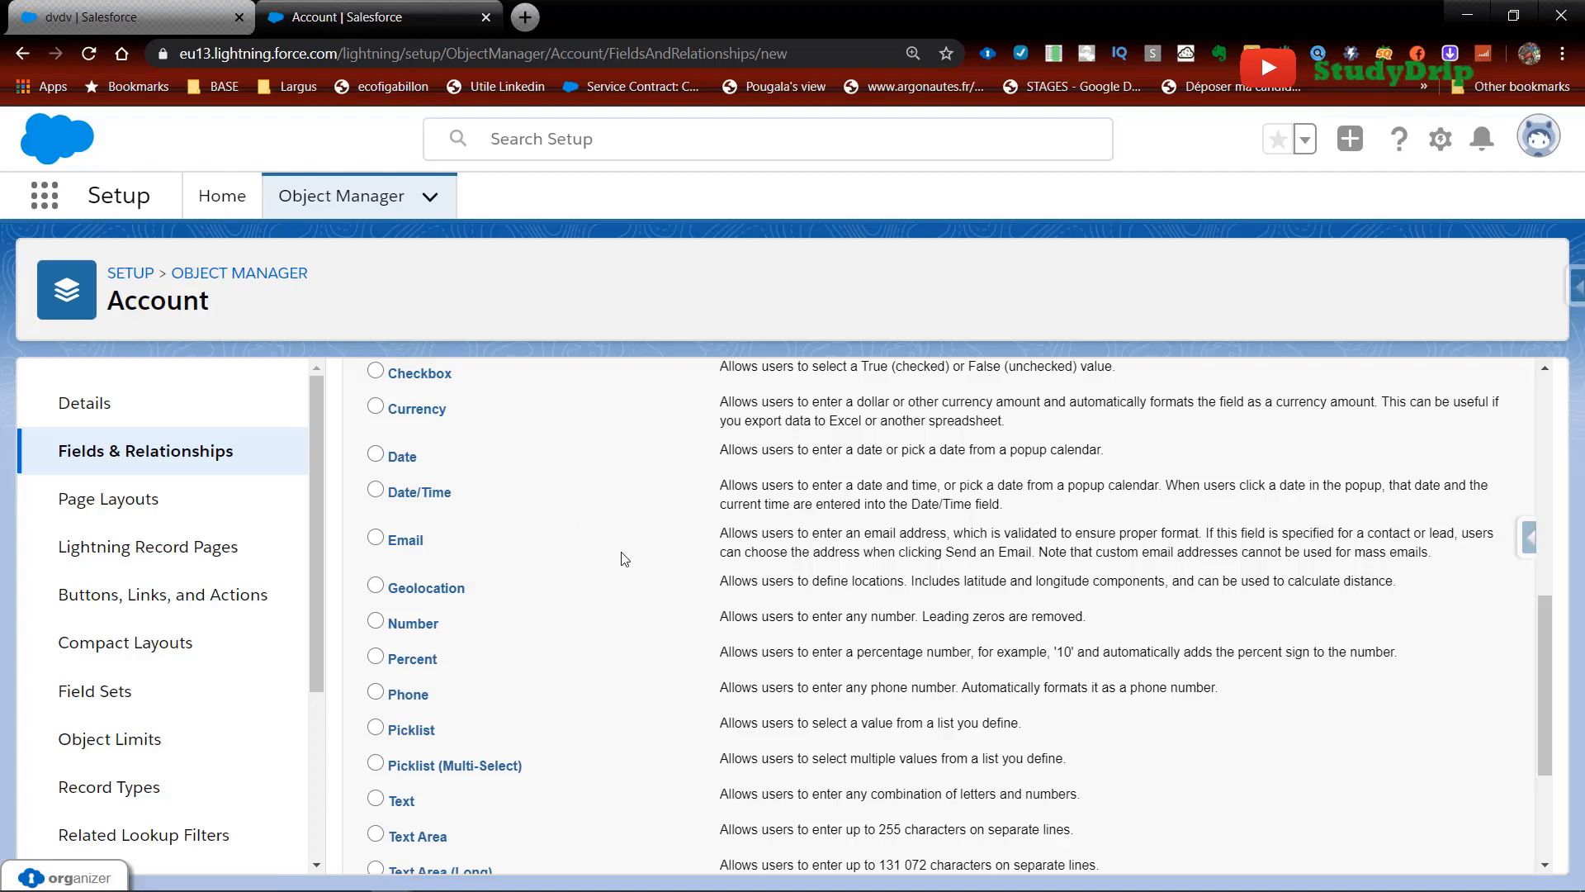
Check the fields in the dvdv lead's details, and return to the list of Account field data types.
click(147, 32)
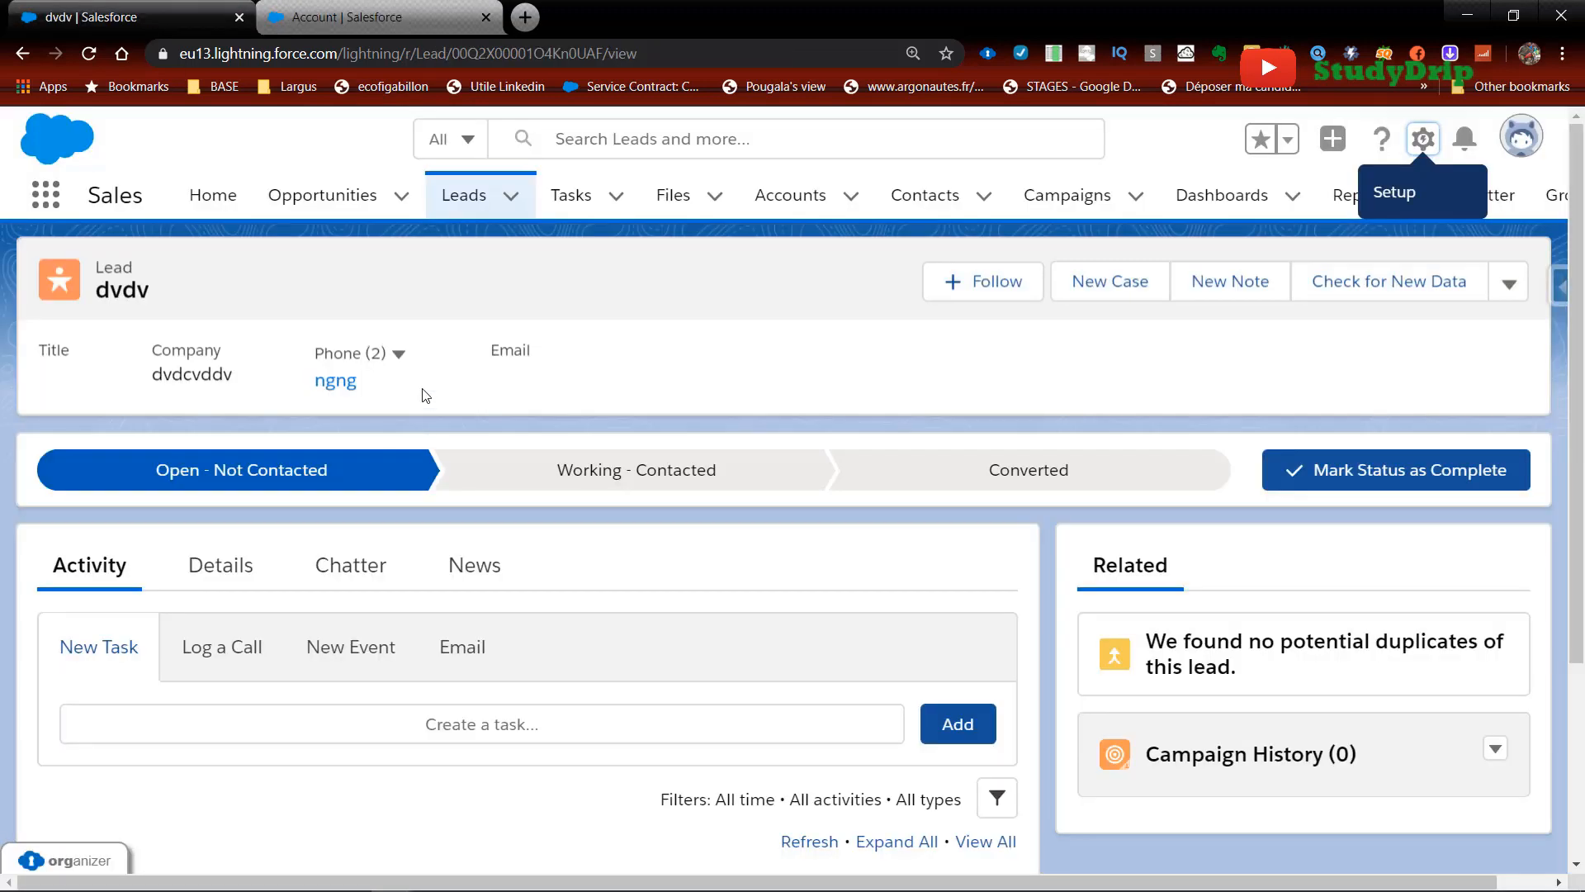
click(231, 568)
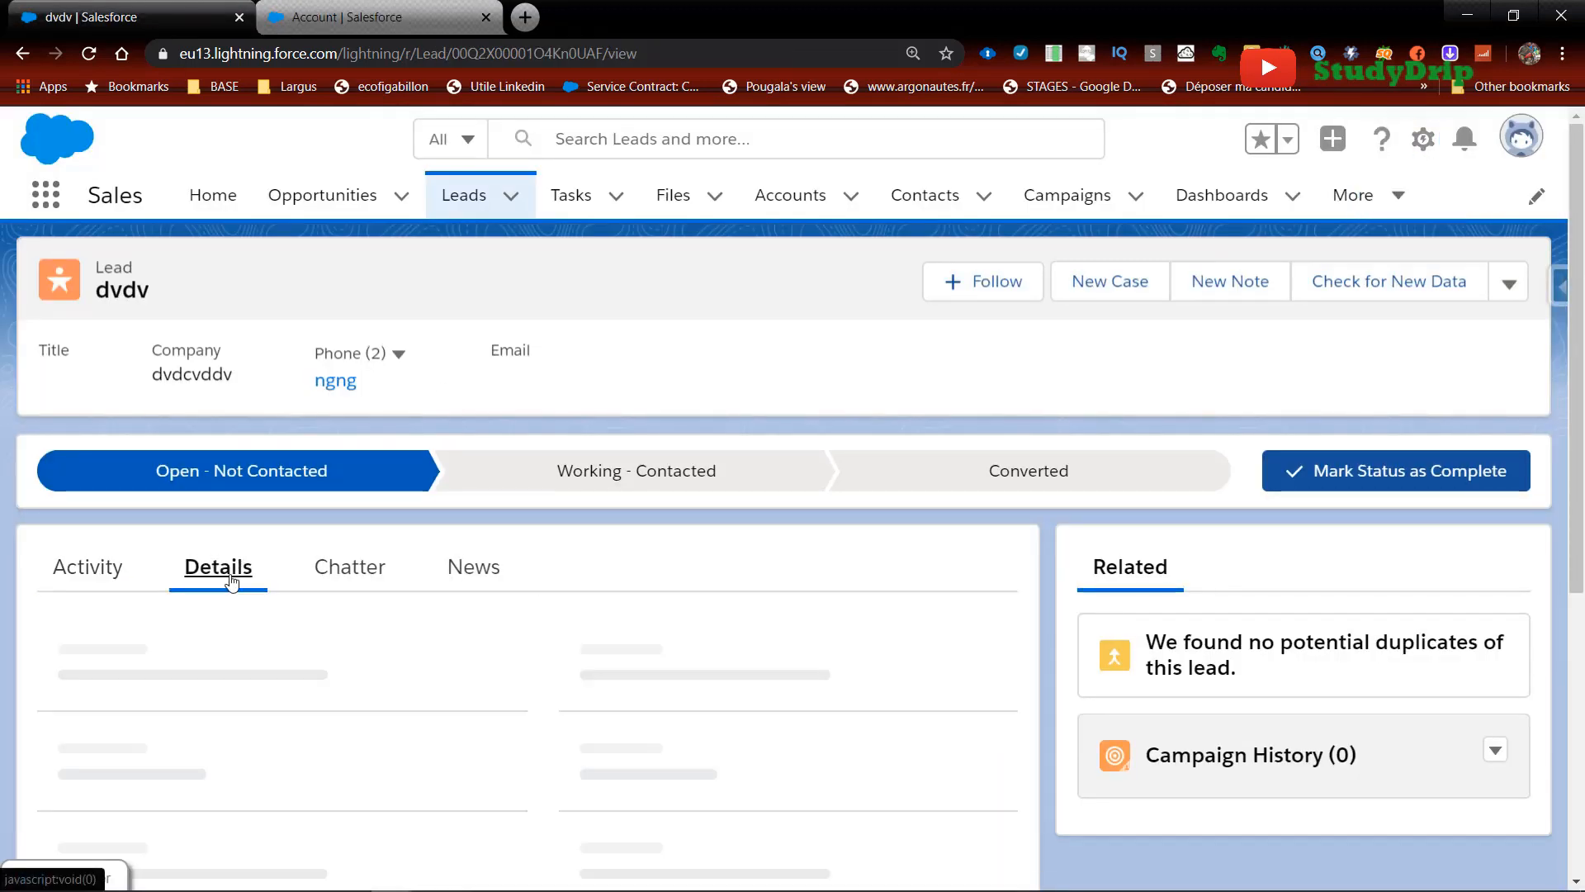
scroll(372, 793, down, 6)
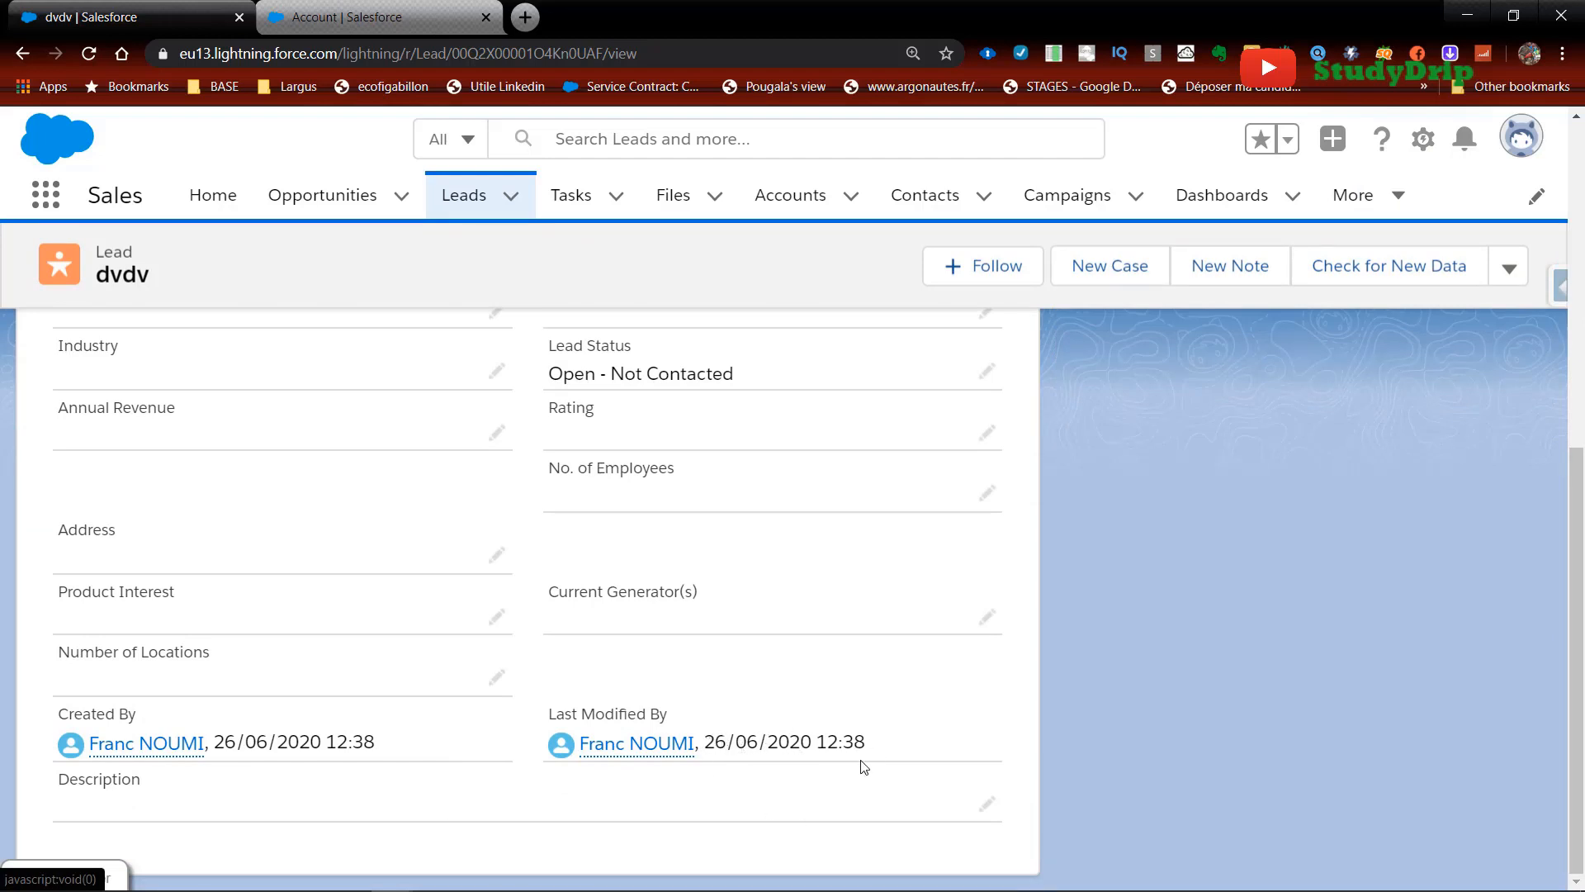
click(328, 23)
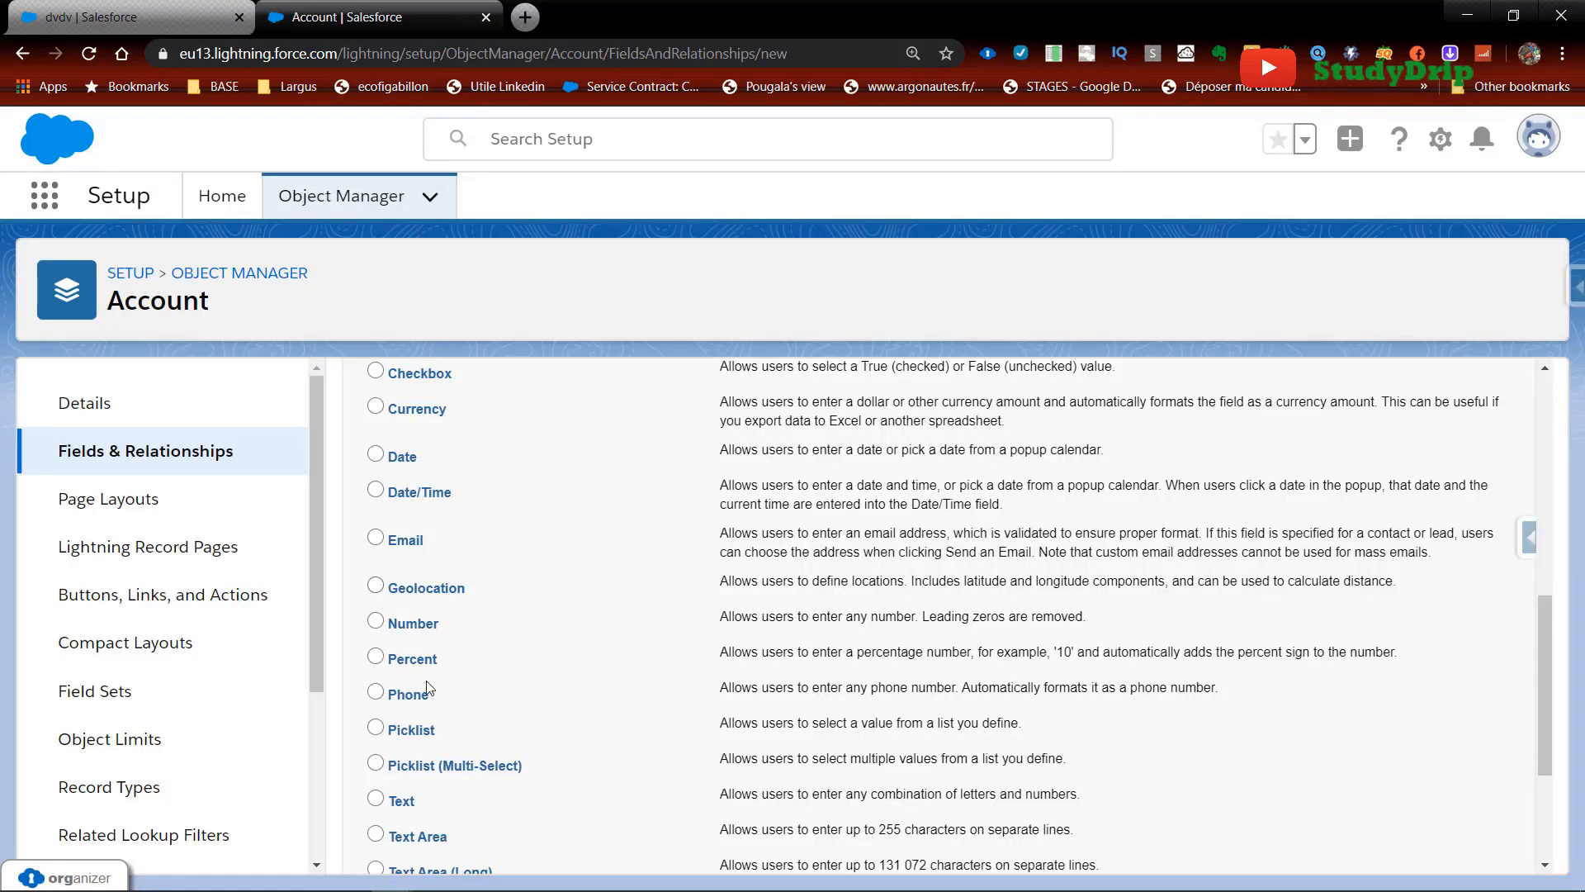
scroll(440, 684, down, 1)
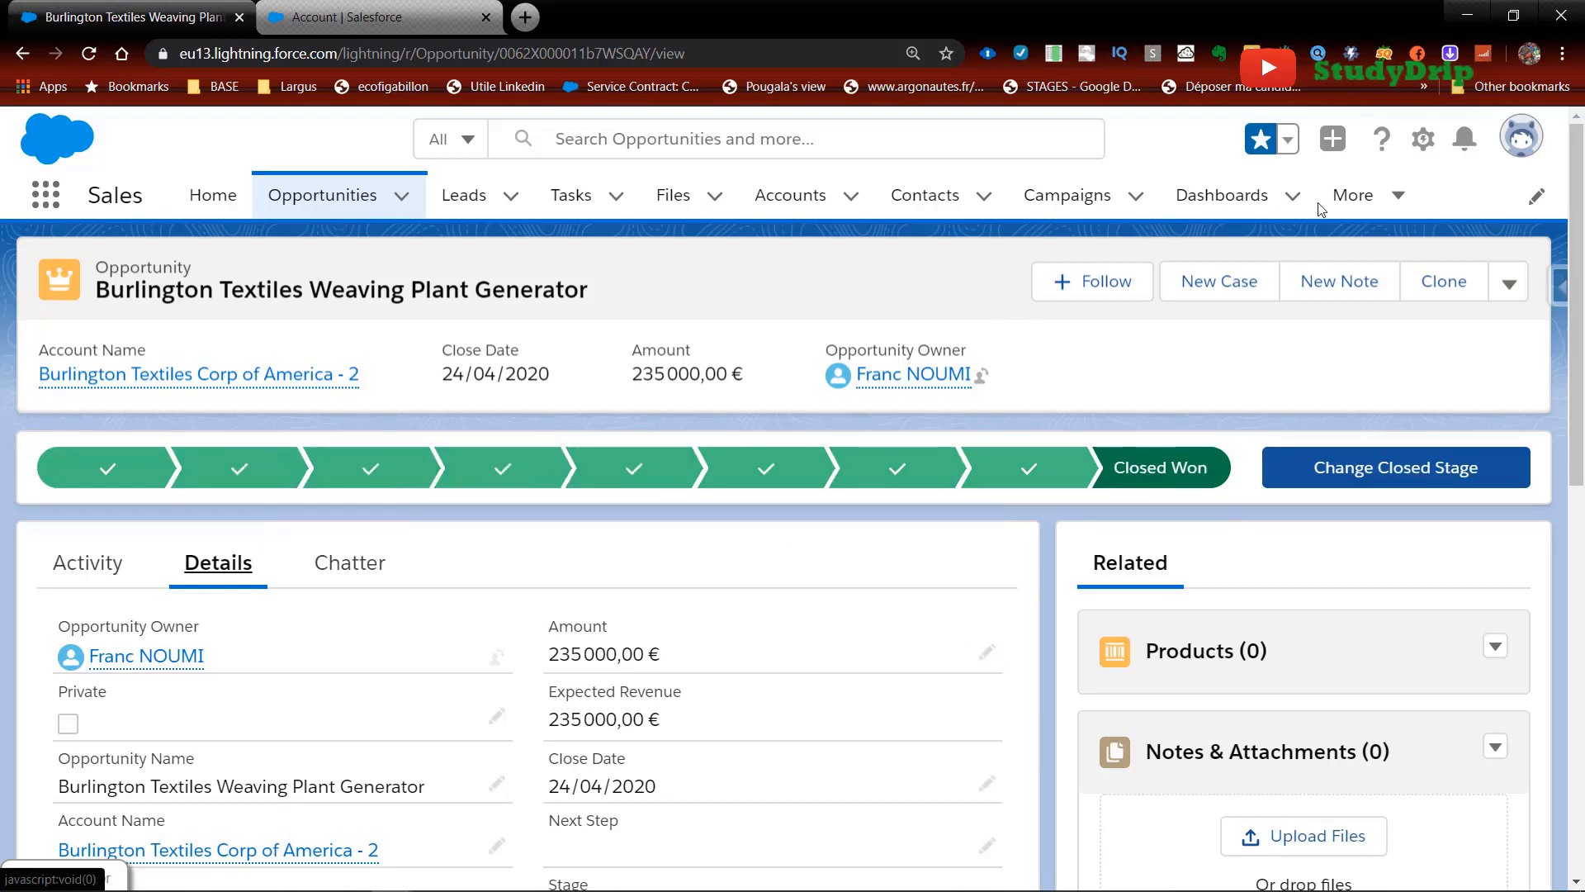
Switch the org from Lightning Experience to Salesforce Classic.
click(1423, 141)
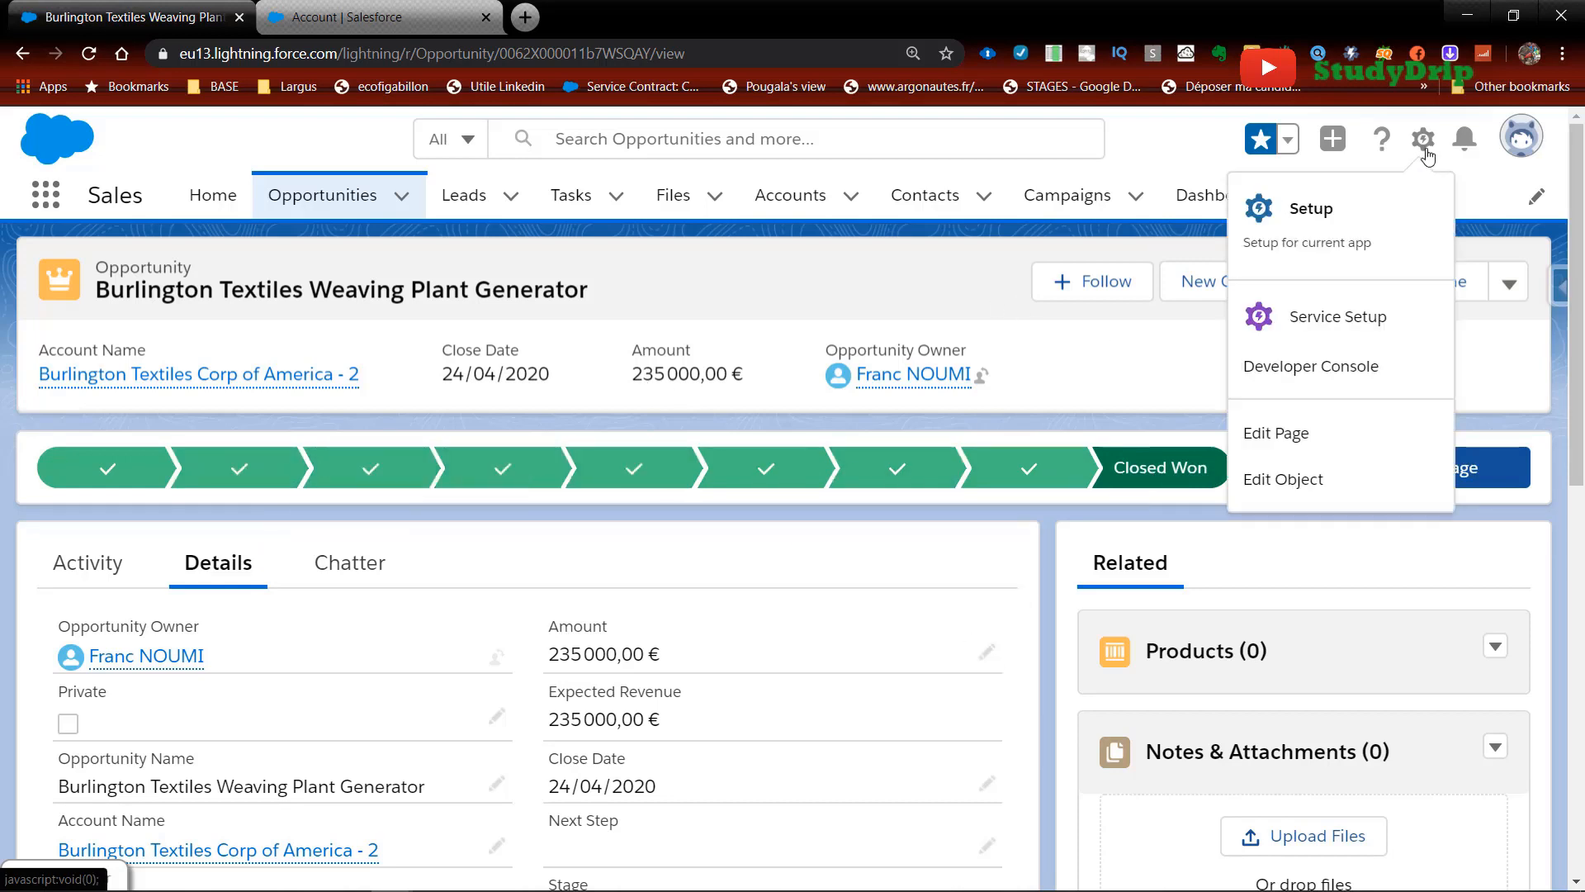
click(1533, 147)
click(1532, 147)
click(1533, 145)
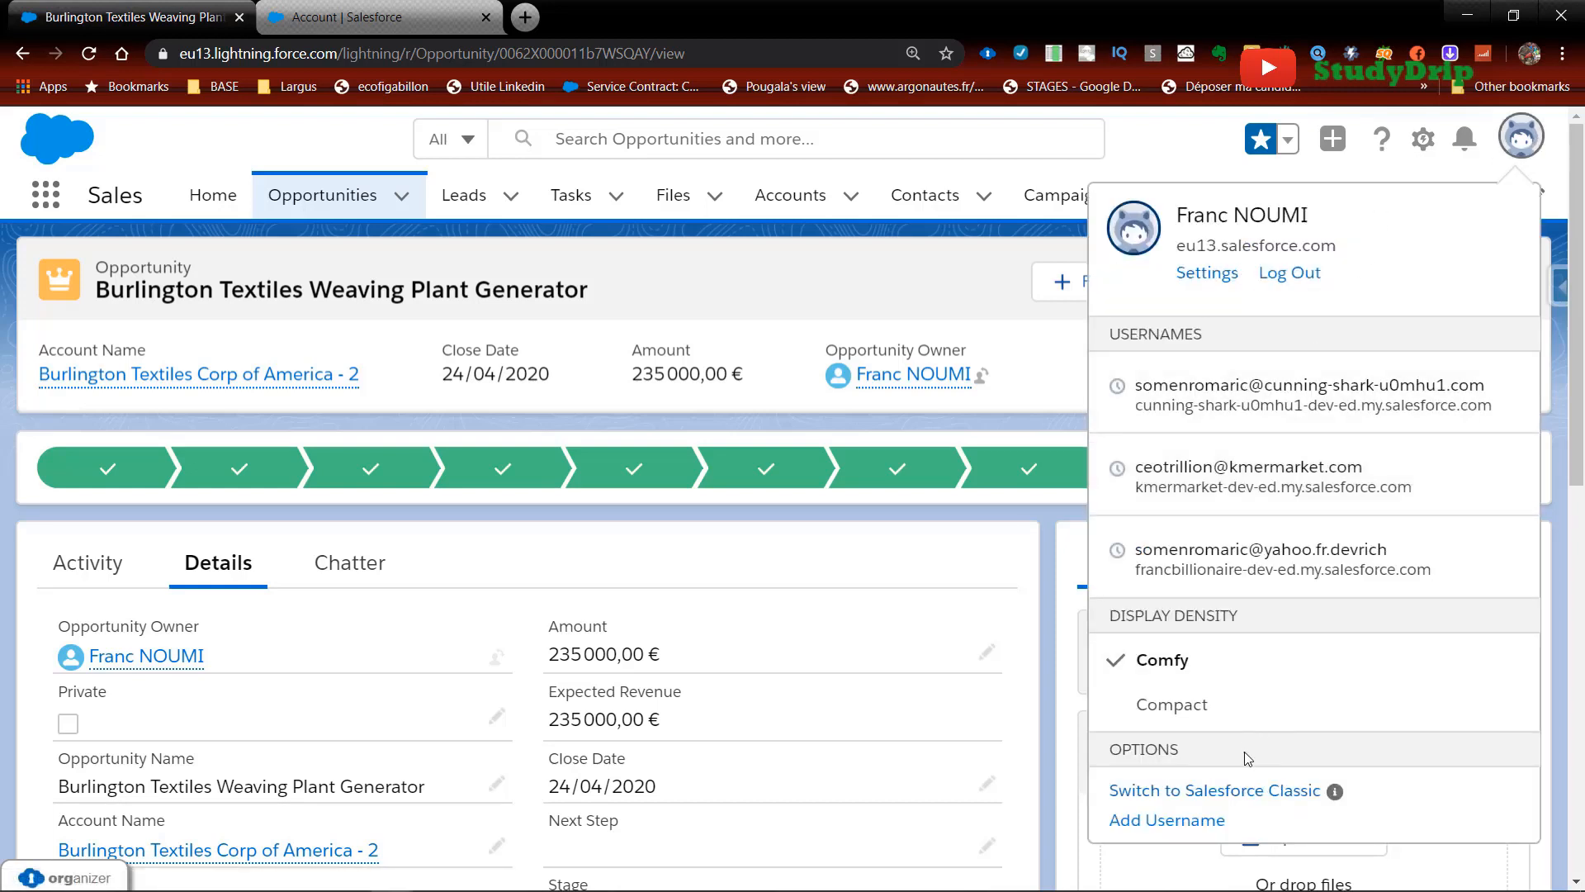
click(1224, 794)
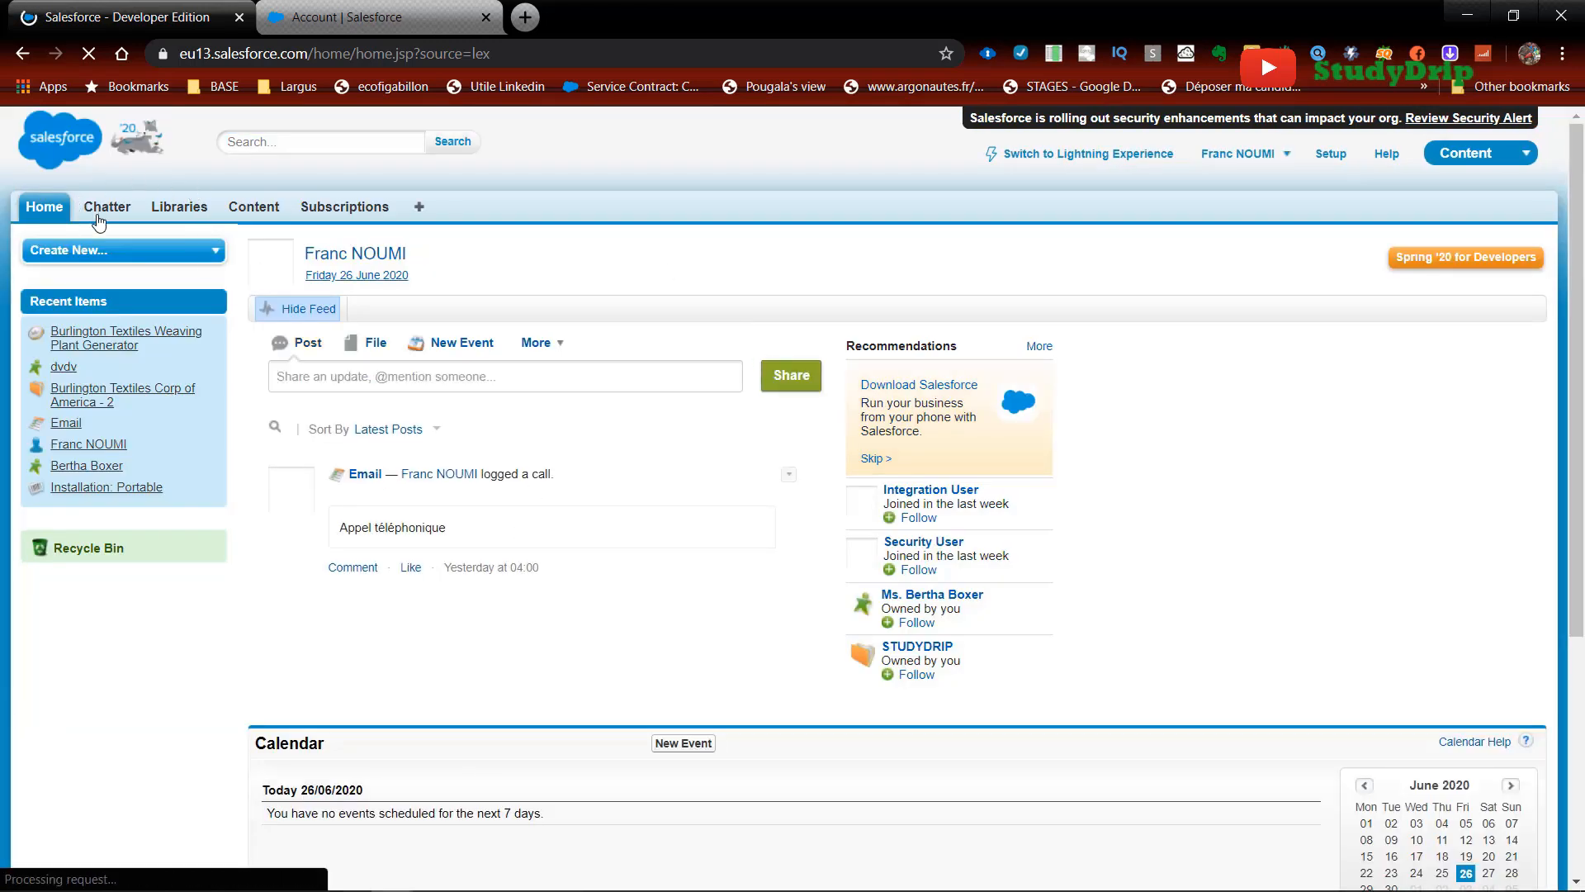
Open the Accounts object and show its records in the All Accounts view.
click(424, 207)
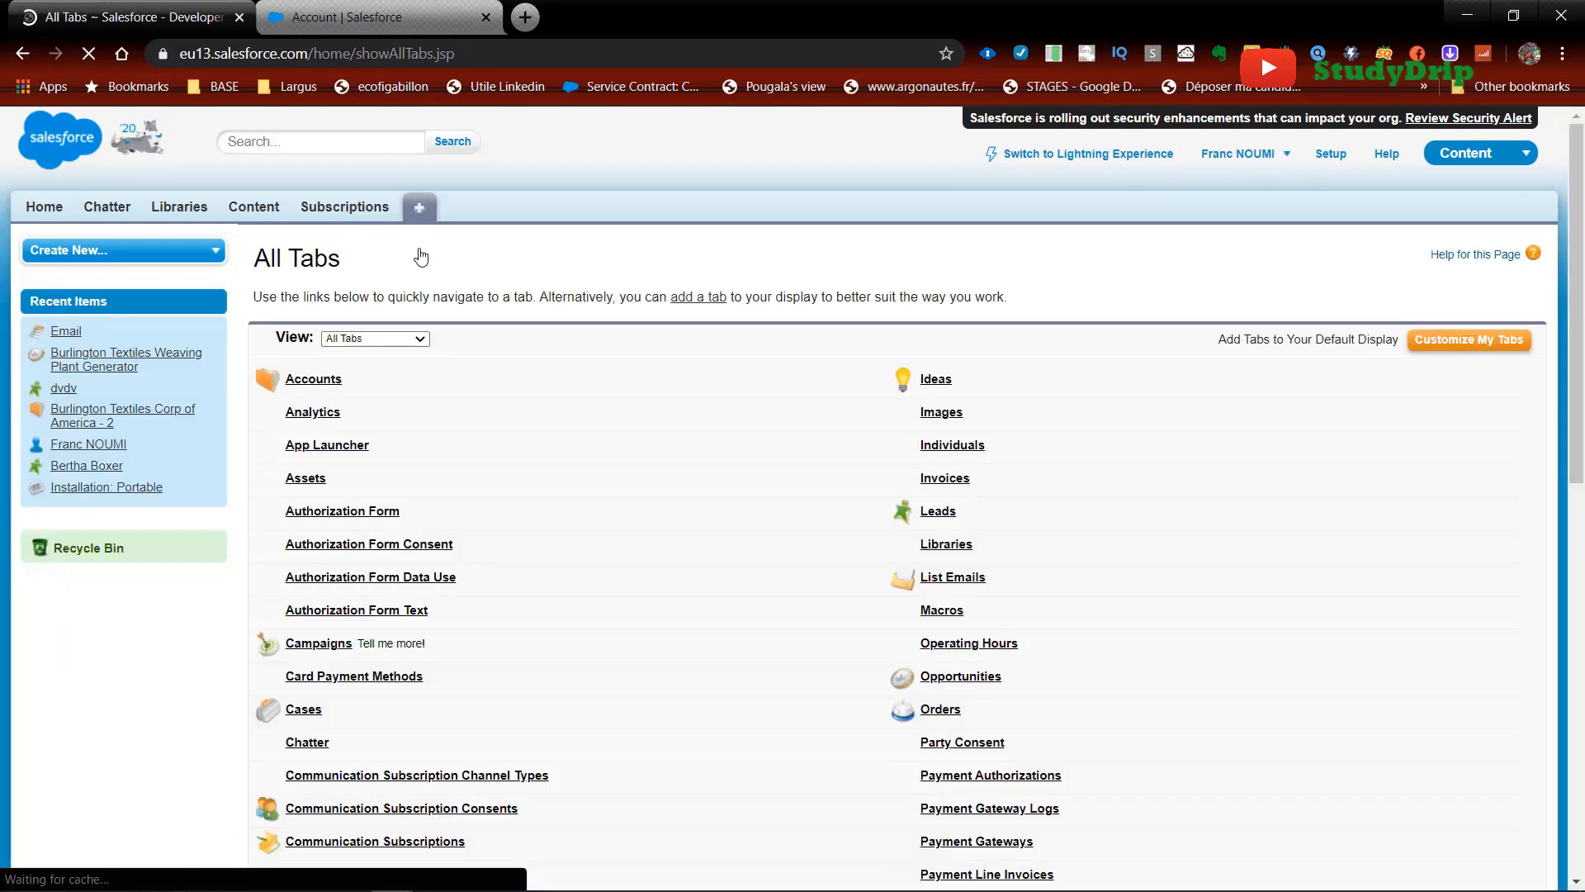
click(327, 380)
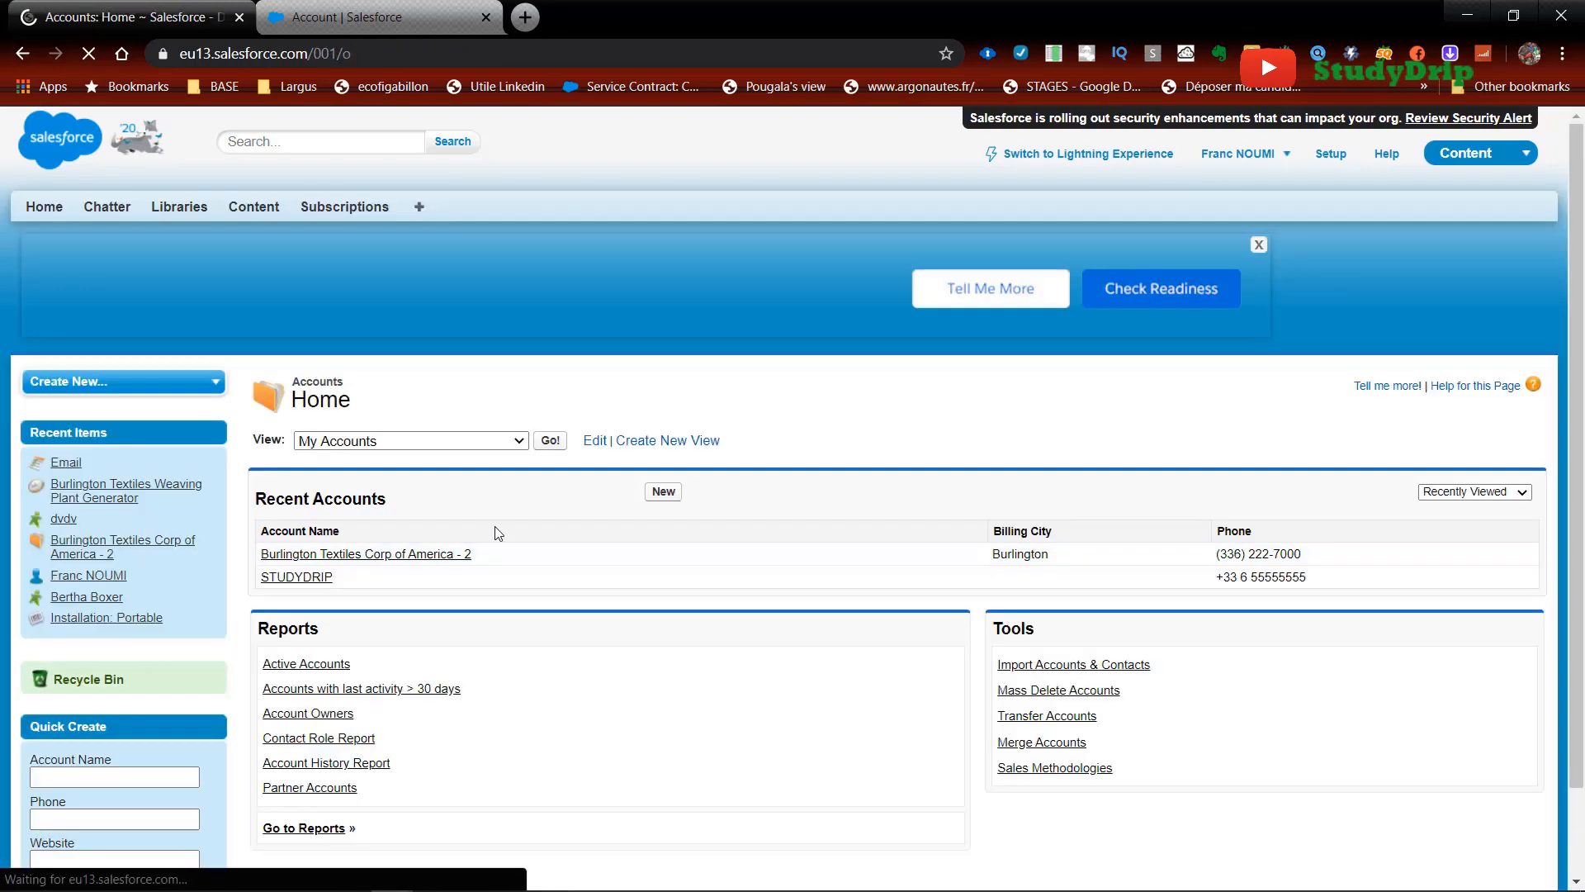
scroll(308, 596, down, 1)
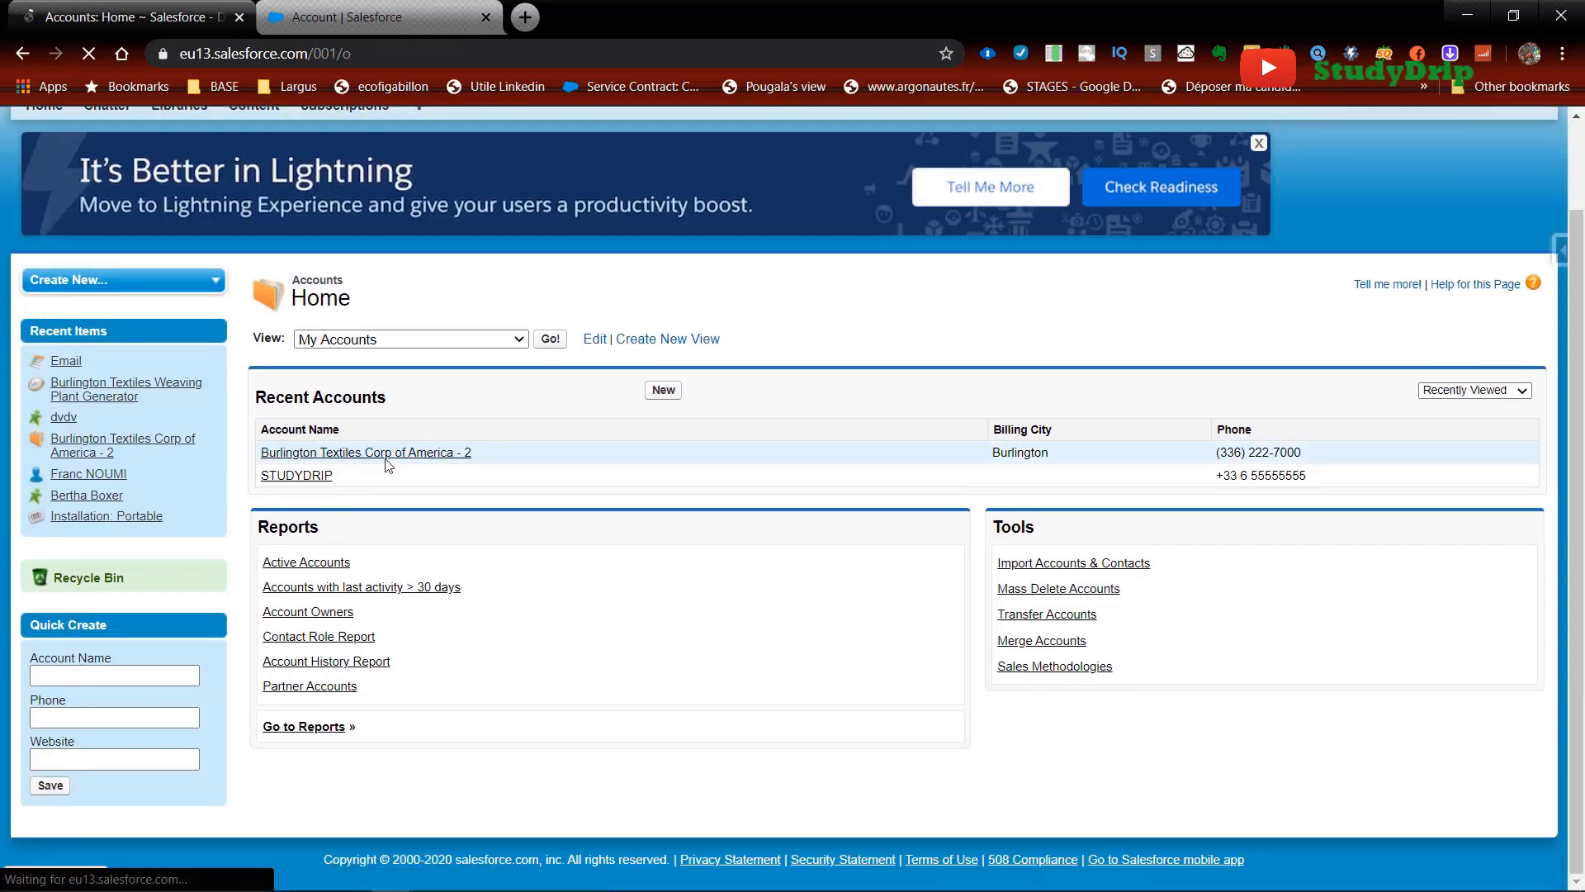
click(454, 340)
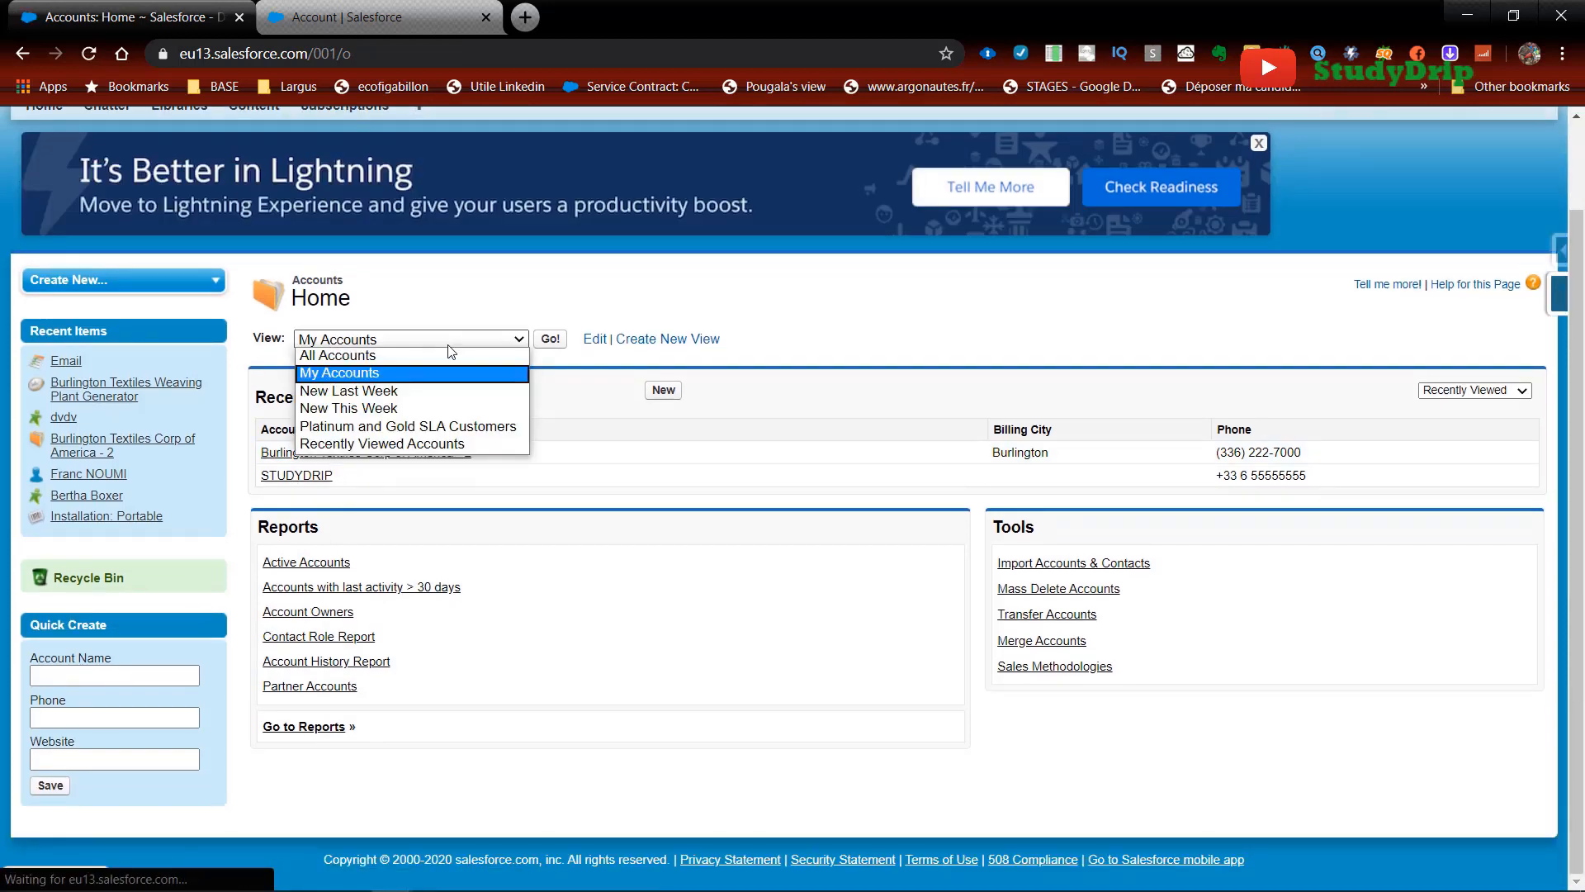
click(525, 355)
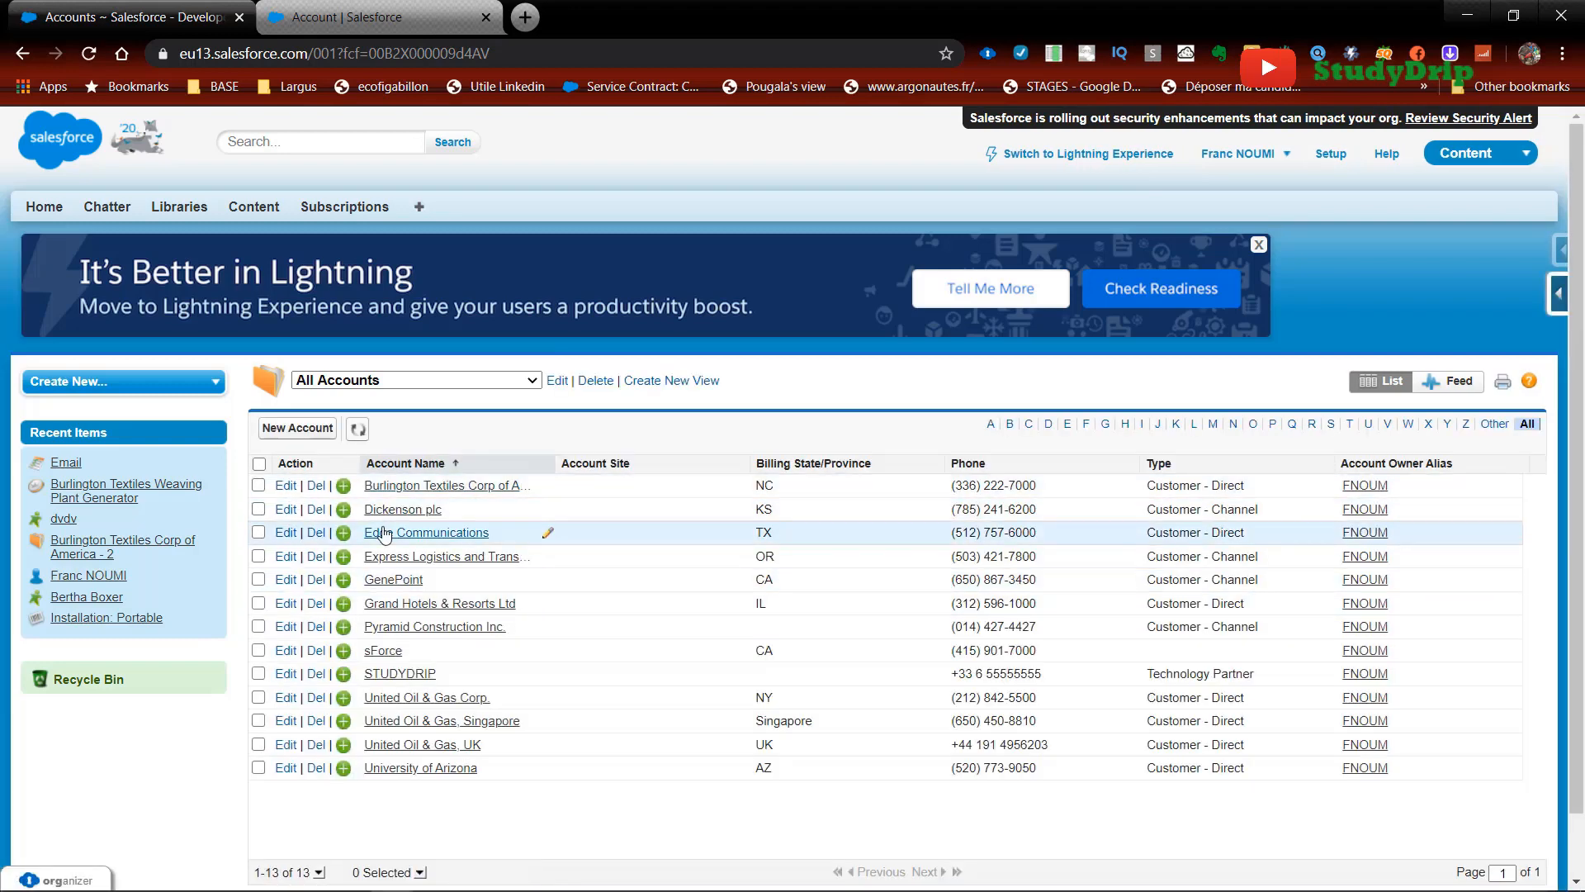
Open the Edge Communications account and look through its details, contacts, opportunities and cases.
click(394, 533)
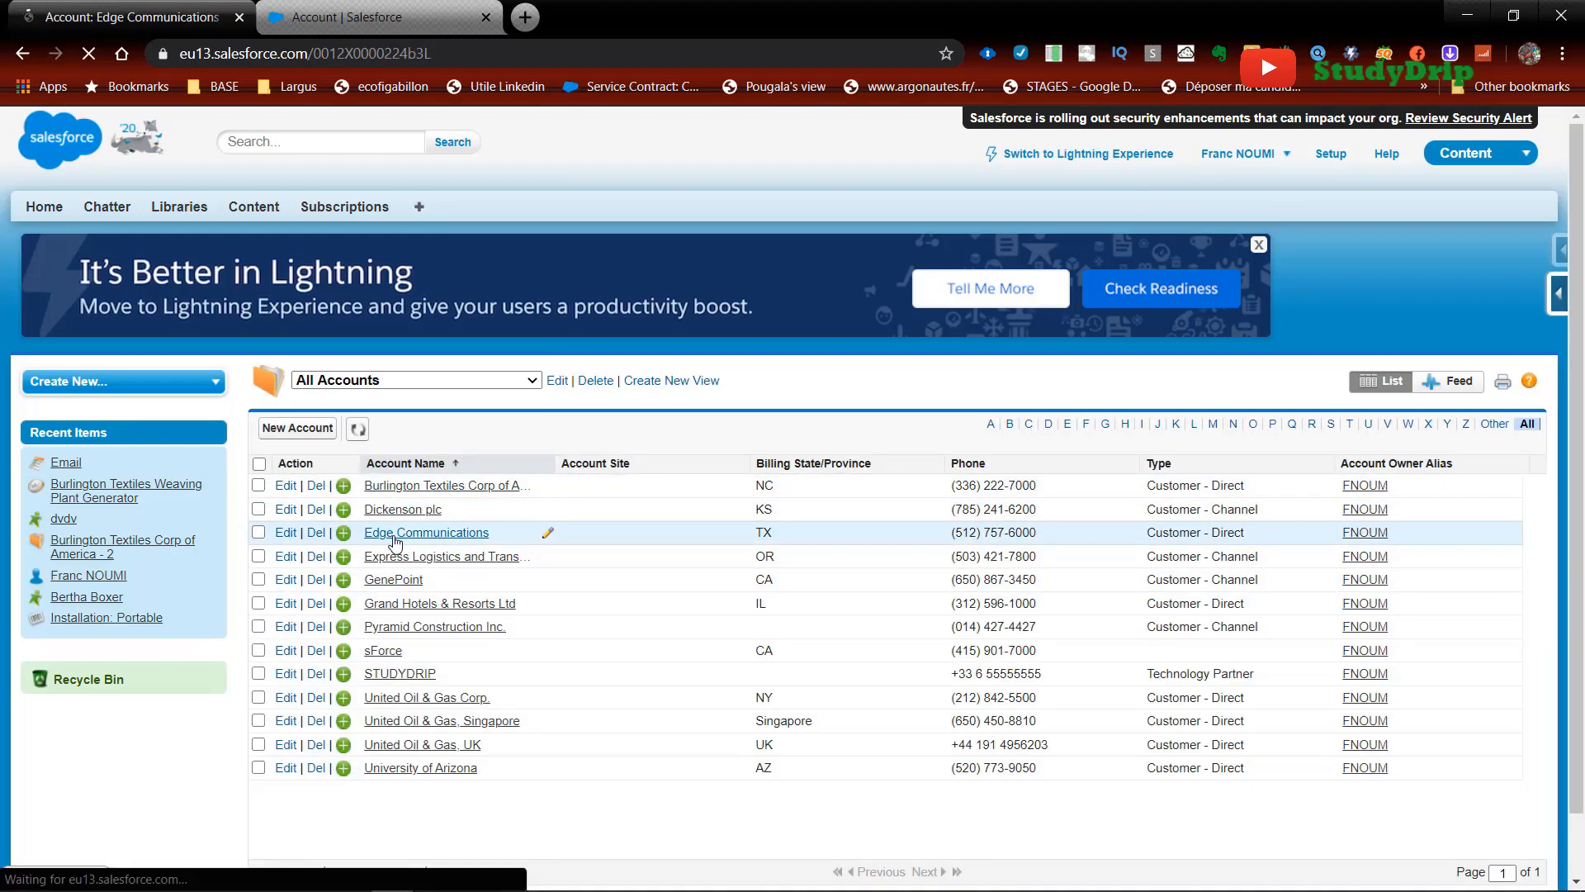
scroll(891, 681, down, 4)
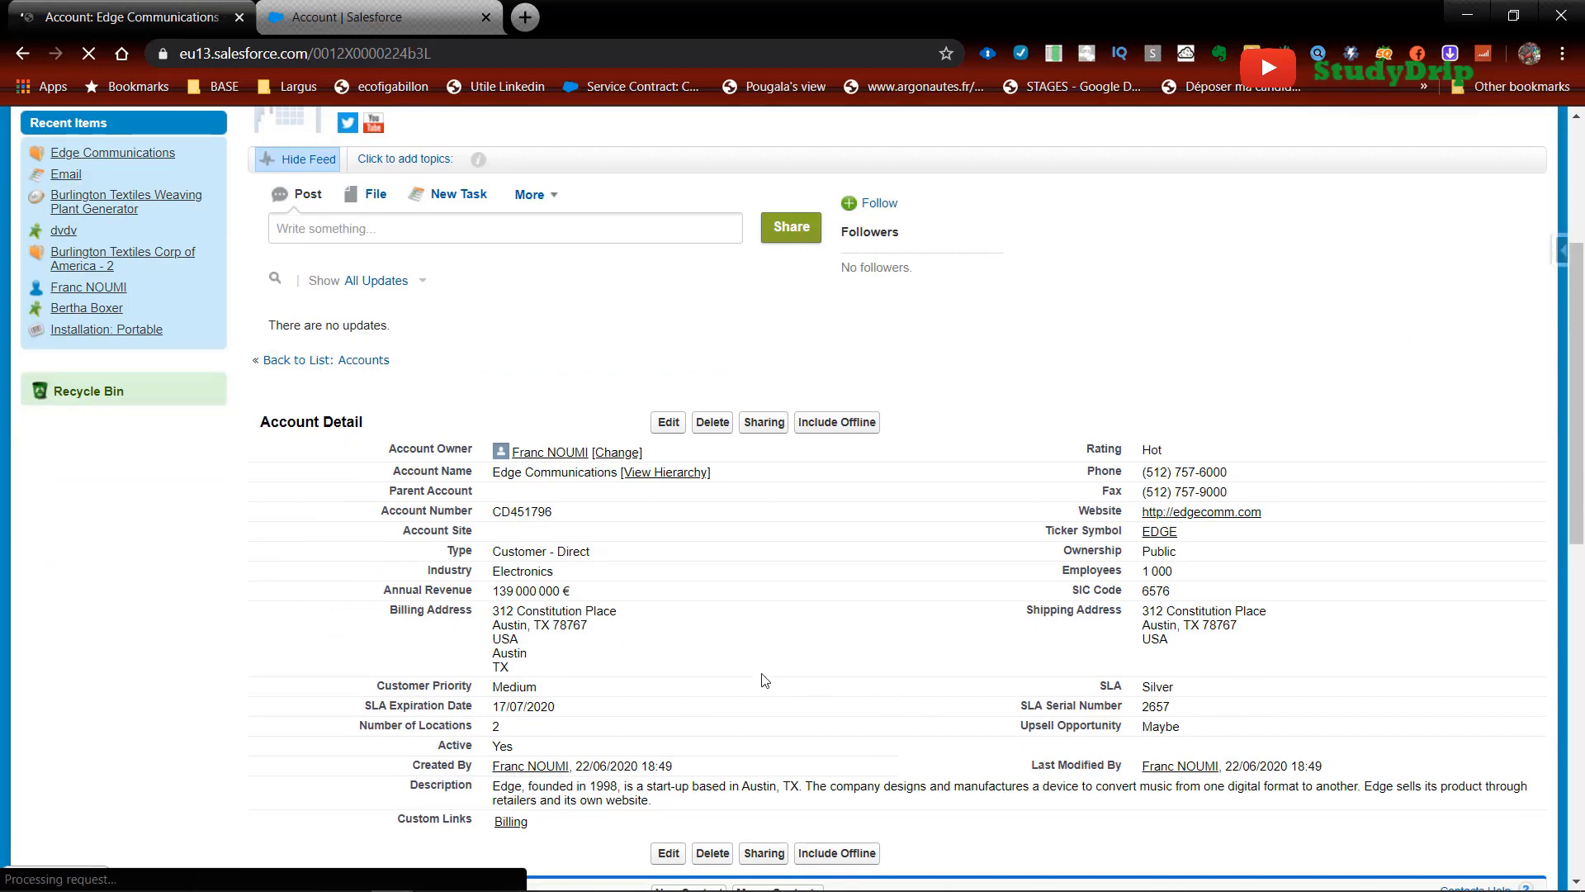
scroll(764, 681, down, 1)
scroll(763, 676, down, 2)
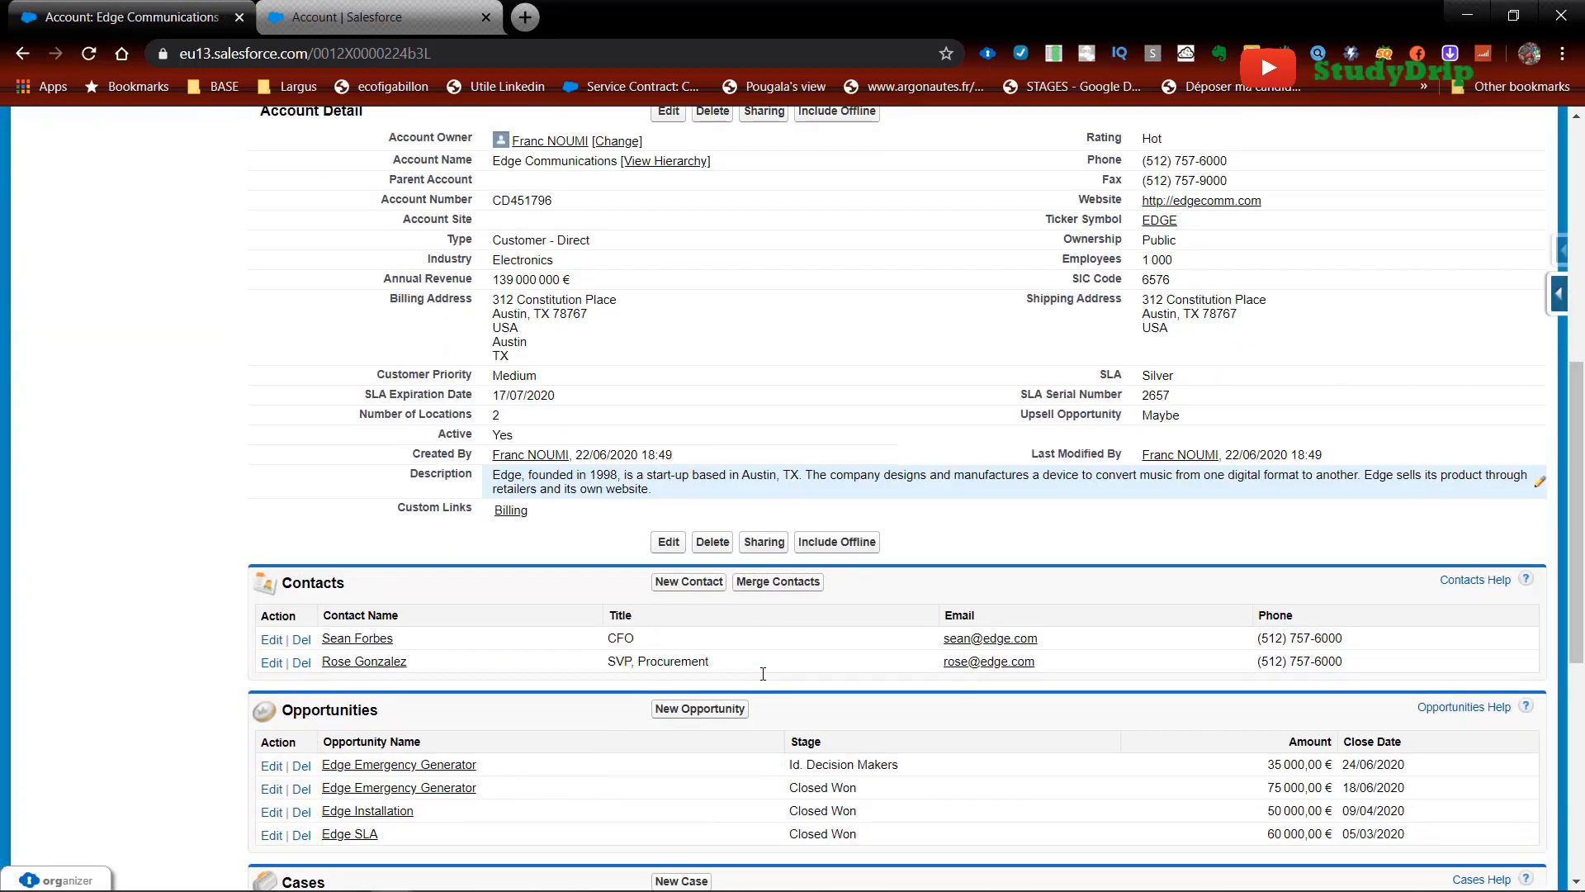
scroll(763, 673, down, 2)
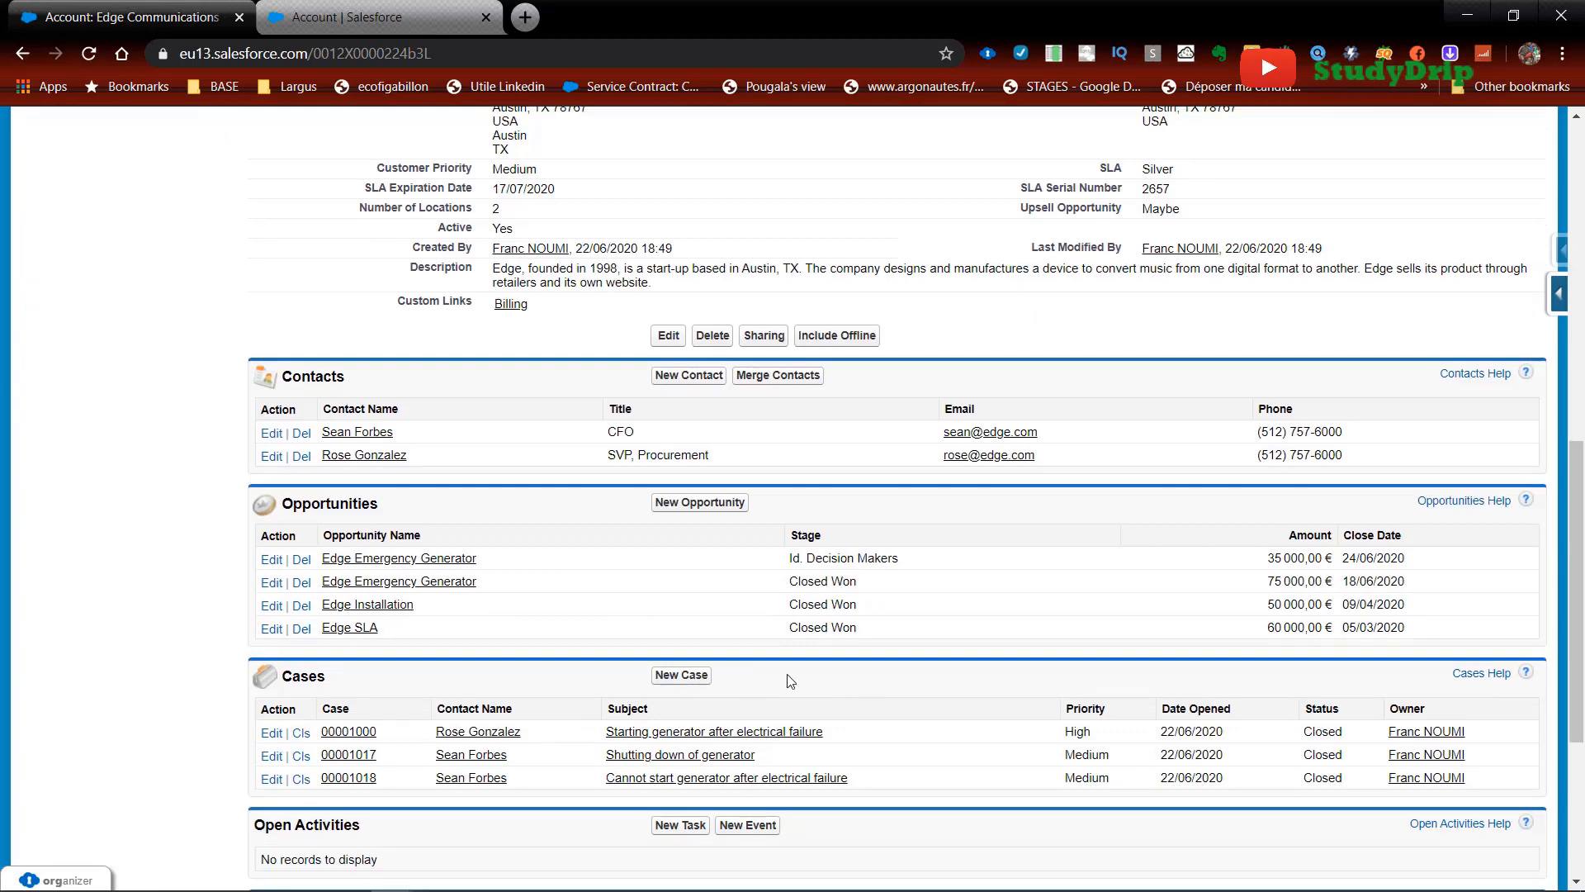
Open the account's first Edge Emergency Generator opportunity and show the options of its Type field.
click(390, 560)
scroll(383, 677, down, 1)
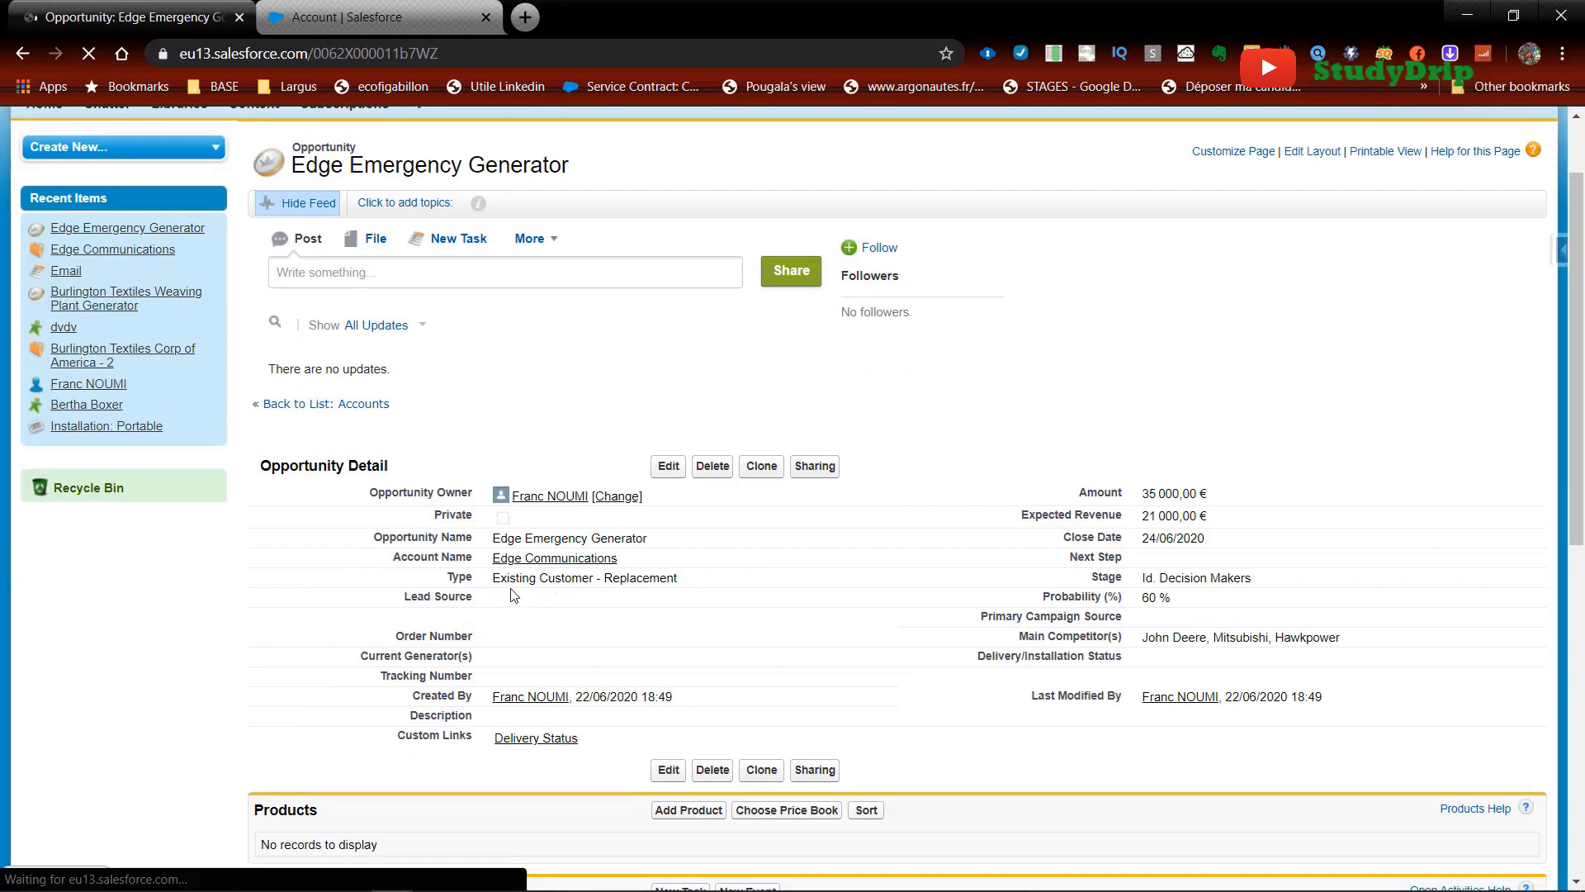
double_click(561, 578)
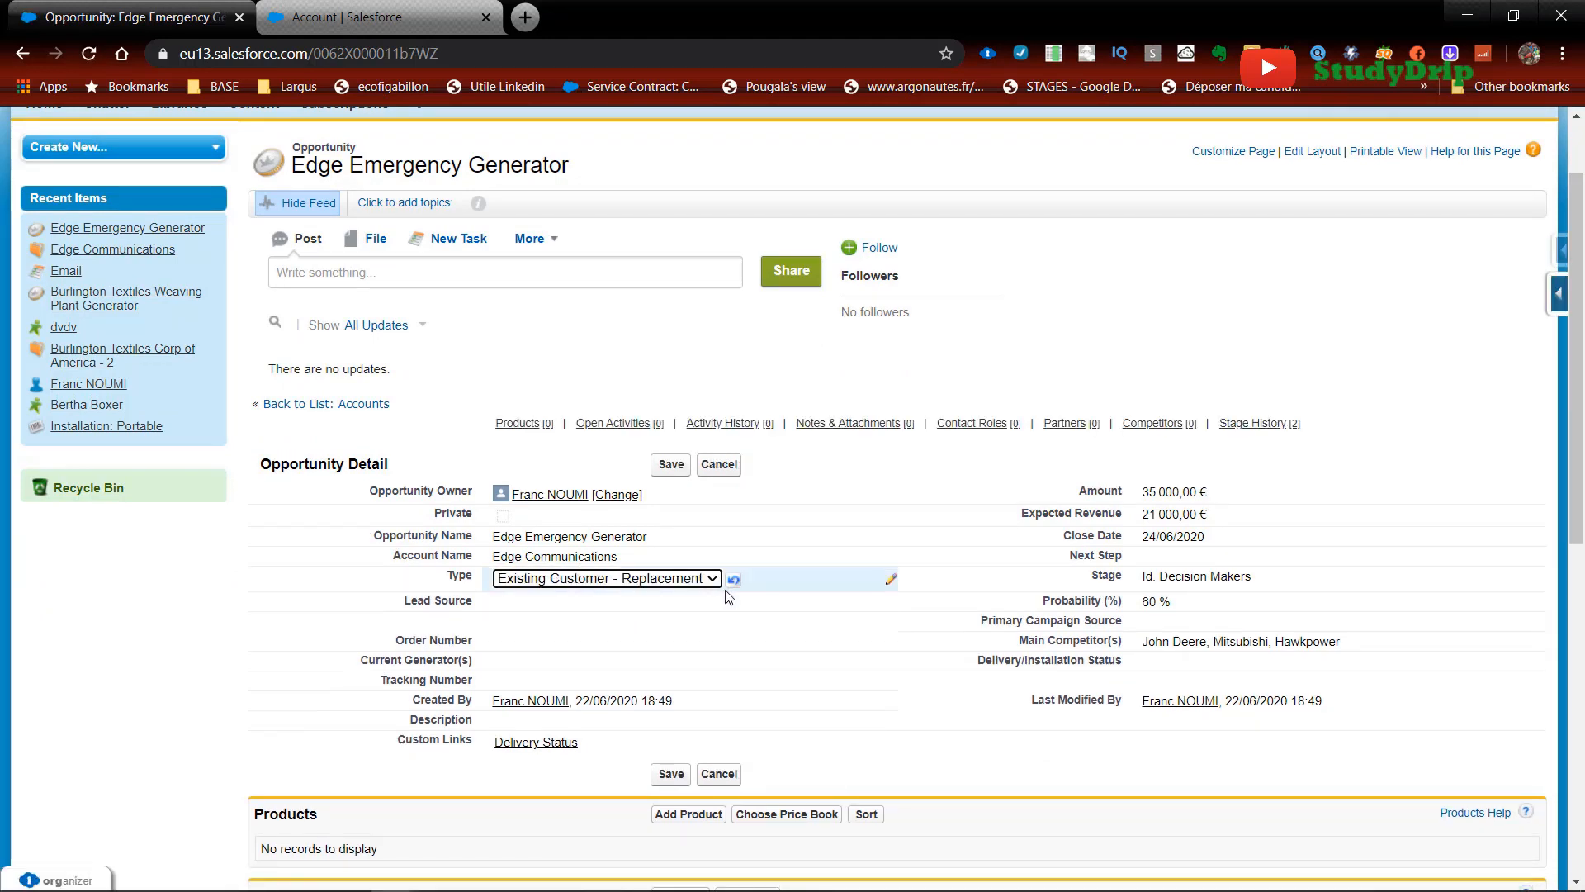
click(711, 578)
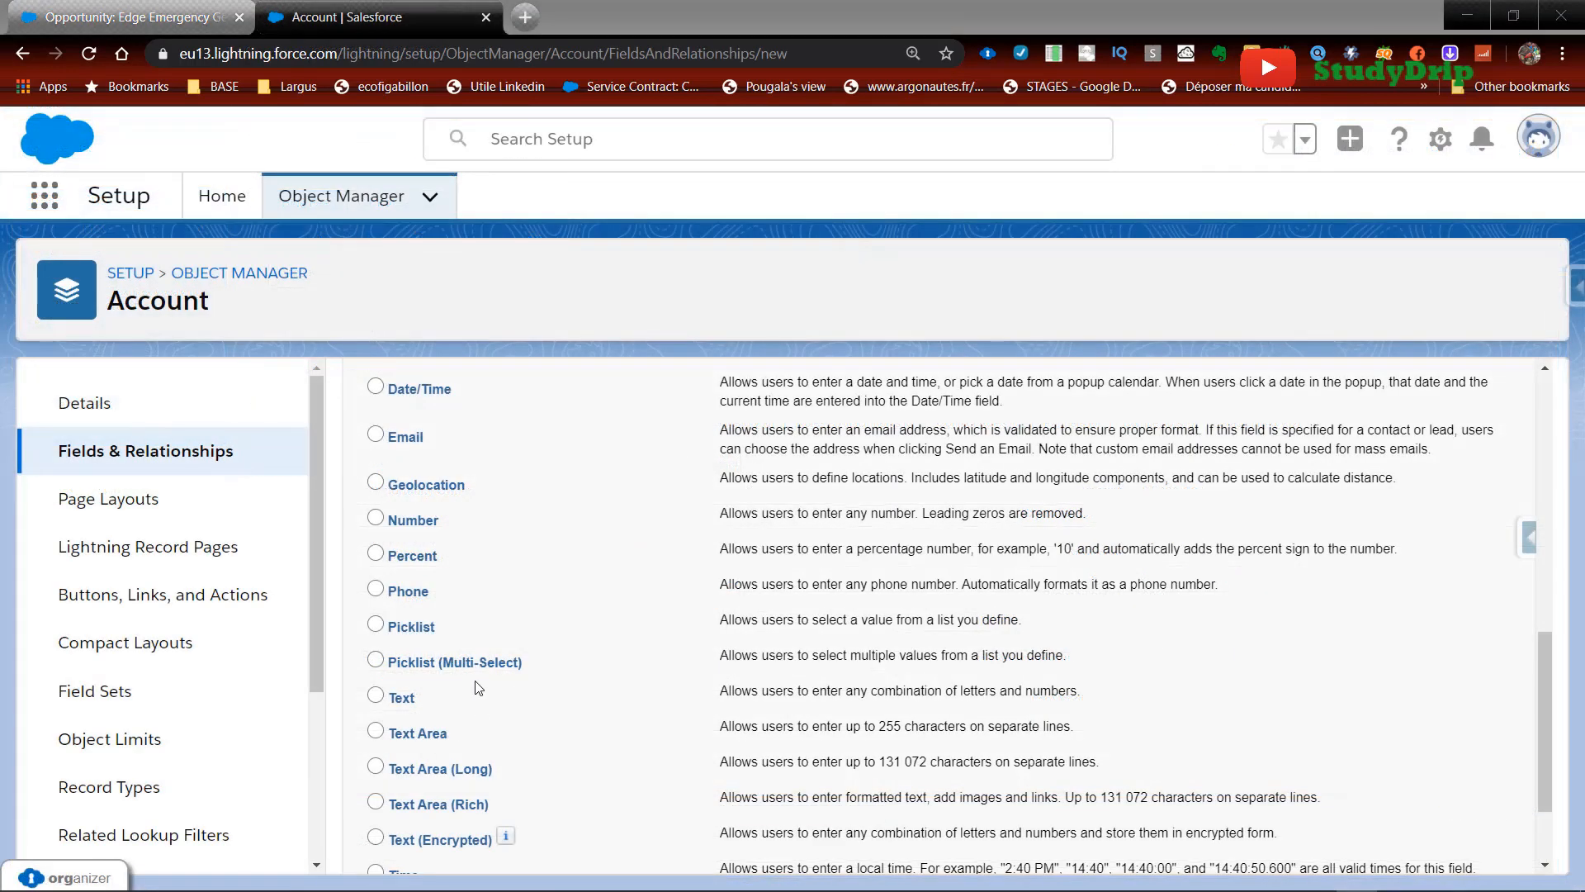
Review the remaining Account field data types down to URL, and highlight the page's web address as an example.
scroll(470, 690, down, 1)
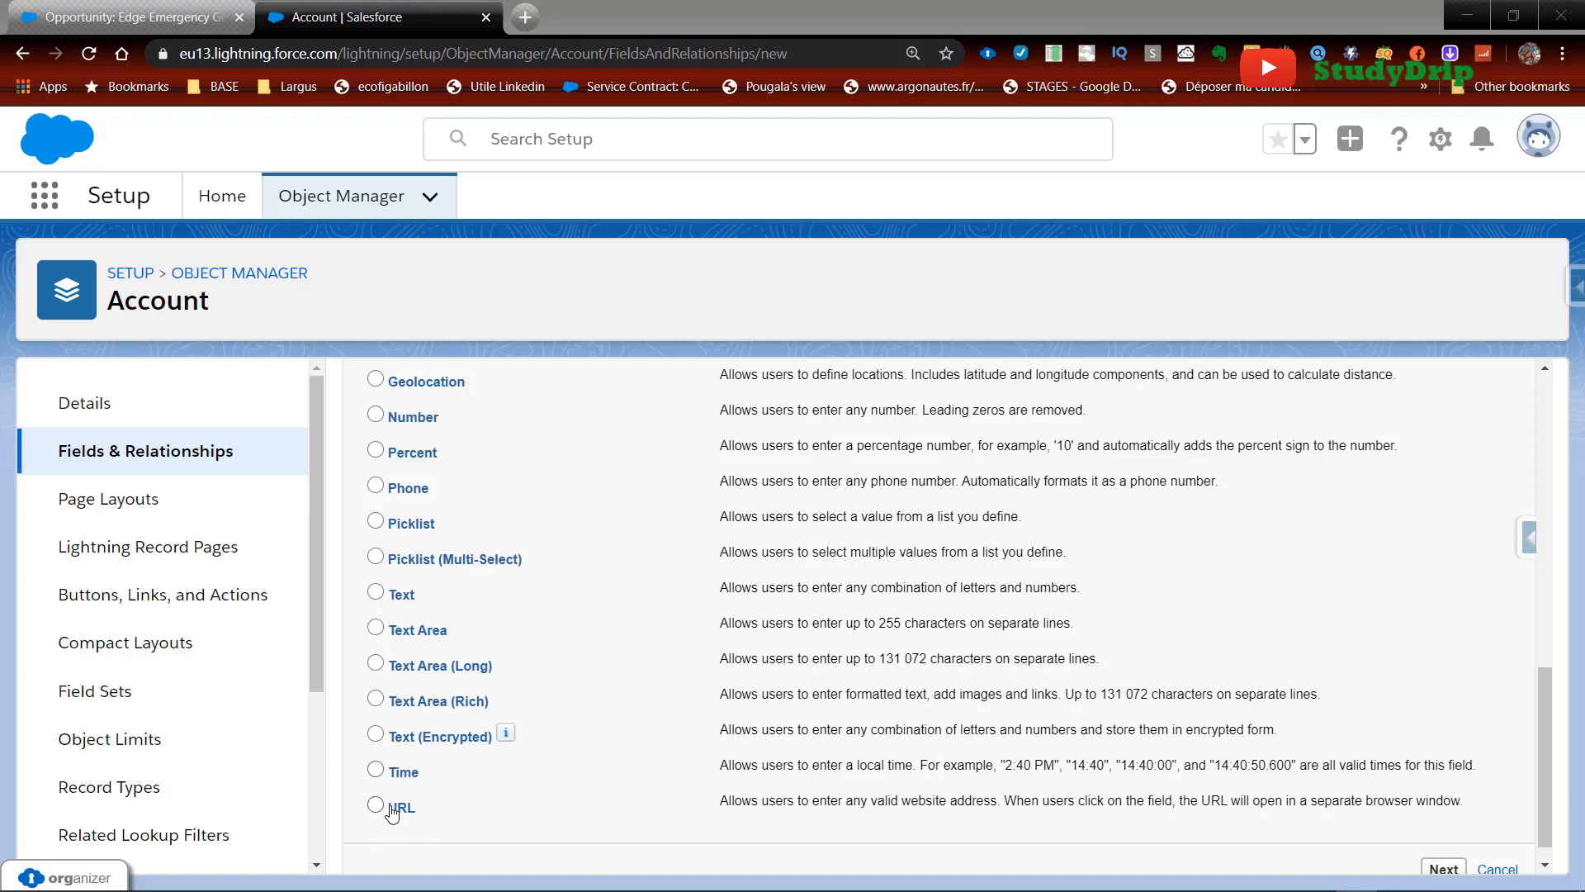
click(553, 52)
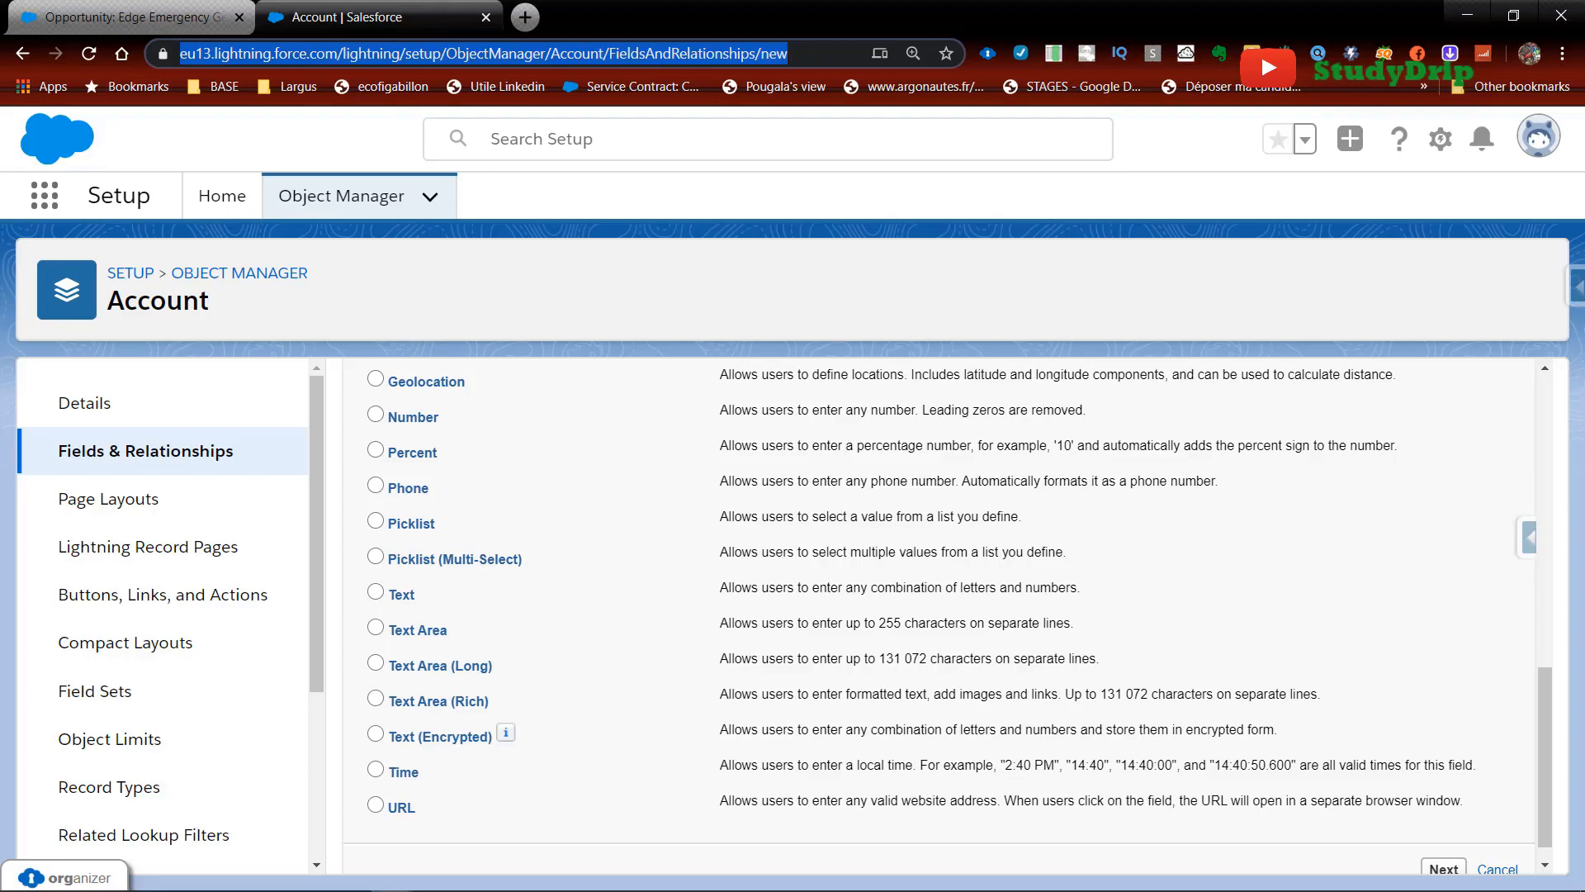
click(486, 821)
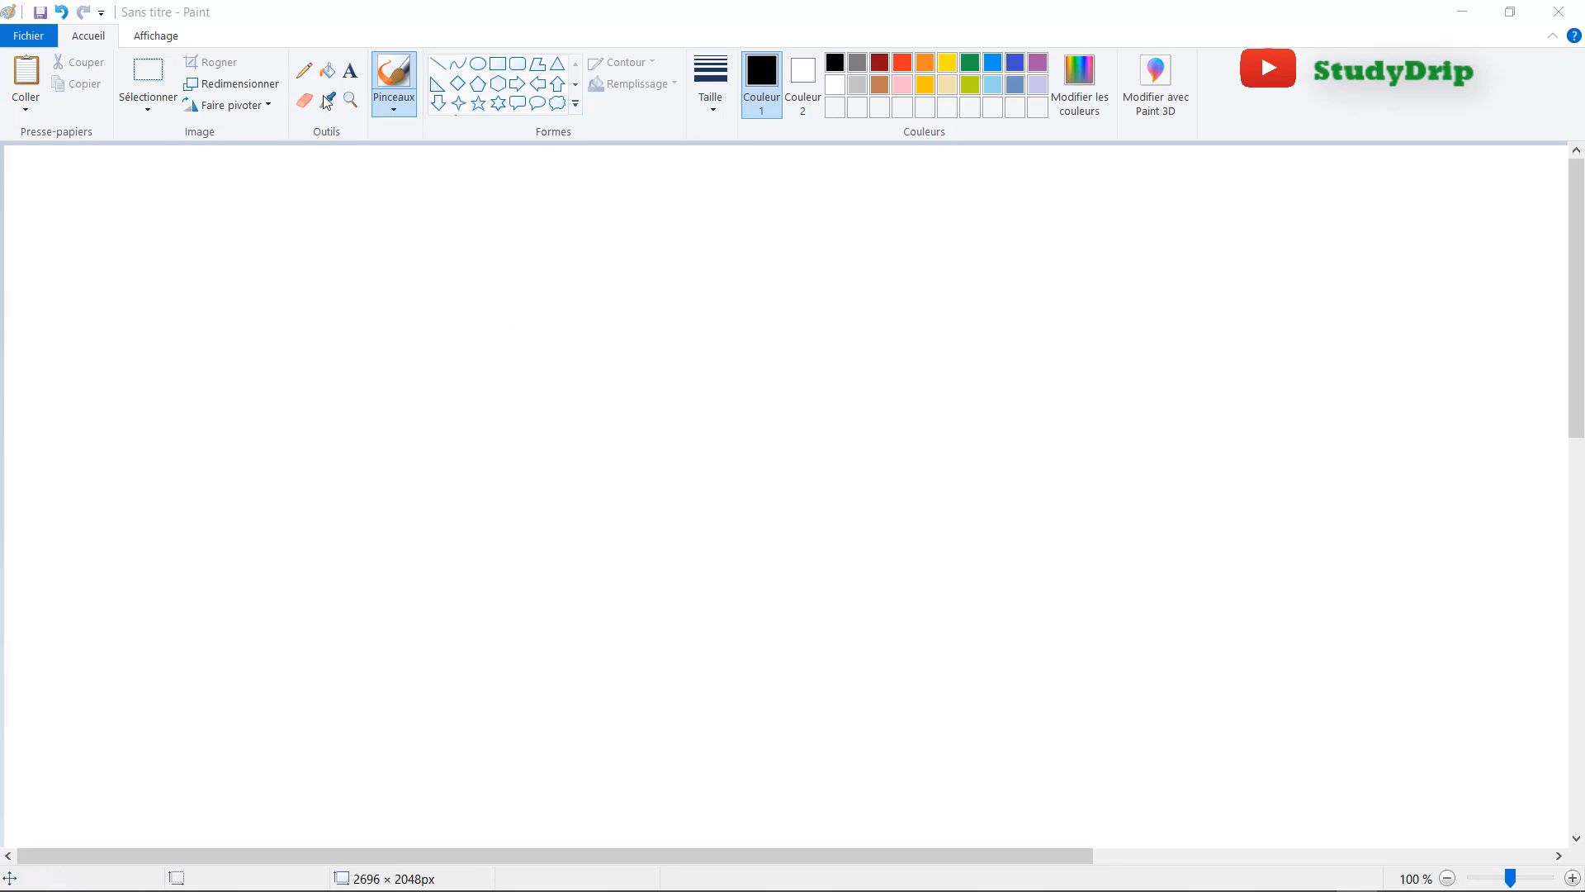
In Paint, sketch a large box with a corner compartment labelled C, and two stick figures to its right.
mouse_move(118, 218)
mouse_down()
mouse_move(117, 481)
mouse_move(407, 513)
mouse_move(410, 227)
mouse_move(187, 199)
mouse_move(122, 206)
mouse_move(124, 229)
mouse_move(170, 224)
mouse_move(153, 273)
mouse_move(188, 293)
mouse_move(188, 328)
mouse_move(285, 200)
mouse_up()
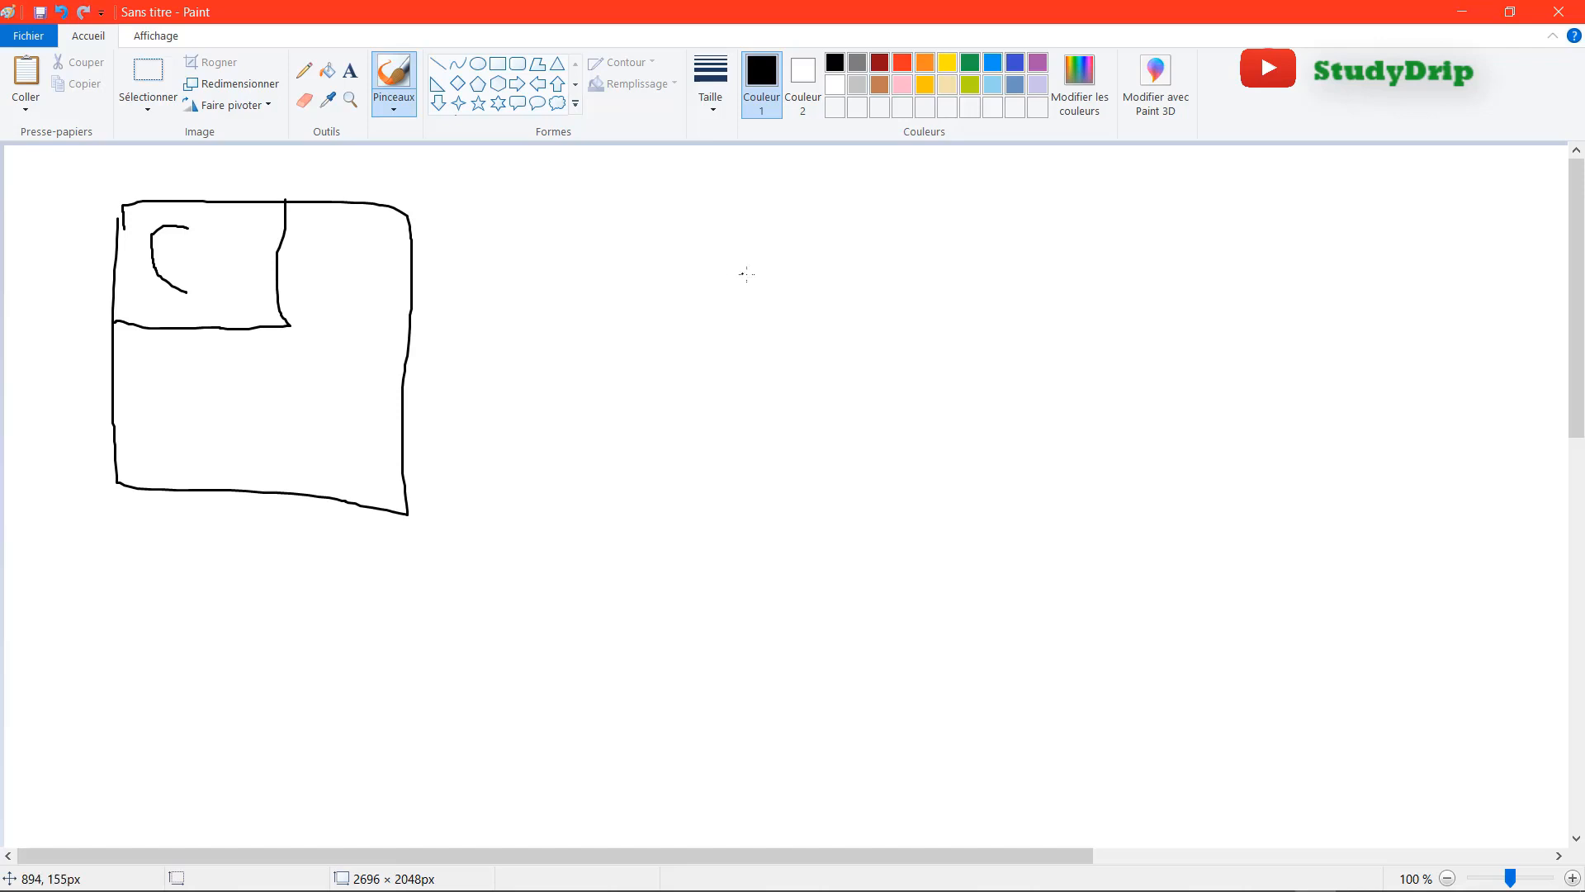
mouse_move(746, 275)
mouse_down()
mouse_move(752, 314)
mouse_move(759, 267)
mouse_move(744, 370)
mouse_move(802, 349)
mouse_move(658, 429)
mouse_move(699, 419)
mouse_up()
drag(751, 366, 791, 431)
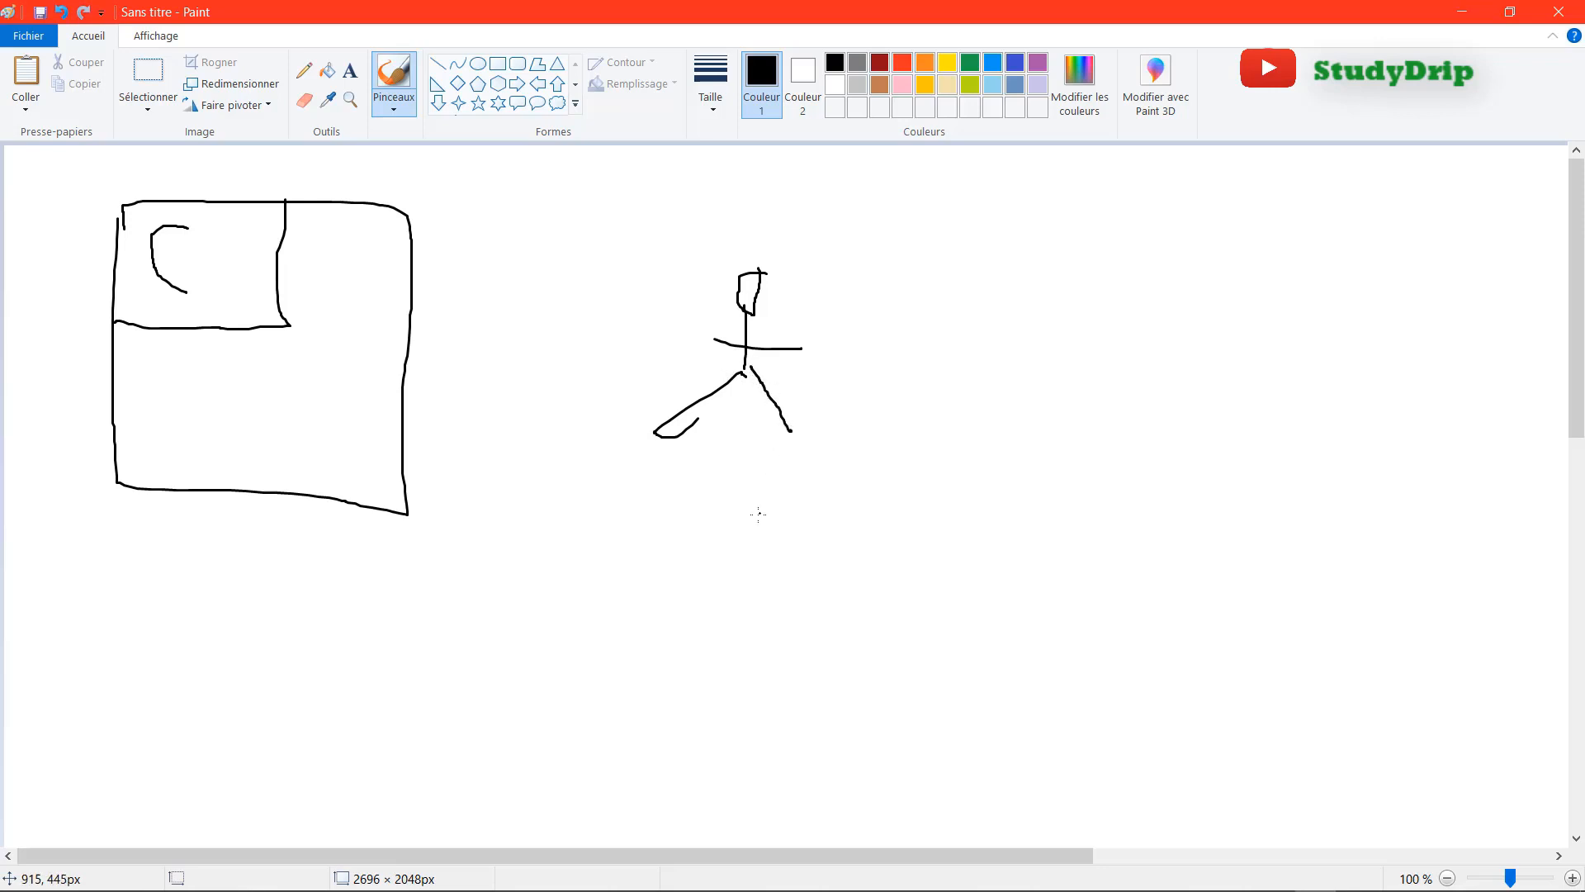
mouse_move(763, 494)
mouse_down()
mouse_move(768, 568)
mouse_move(791, 552)
mouse_move(728, 585)
mouse_move(786, 591)
mouse_move(797, 609)
mouse_up()
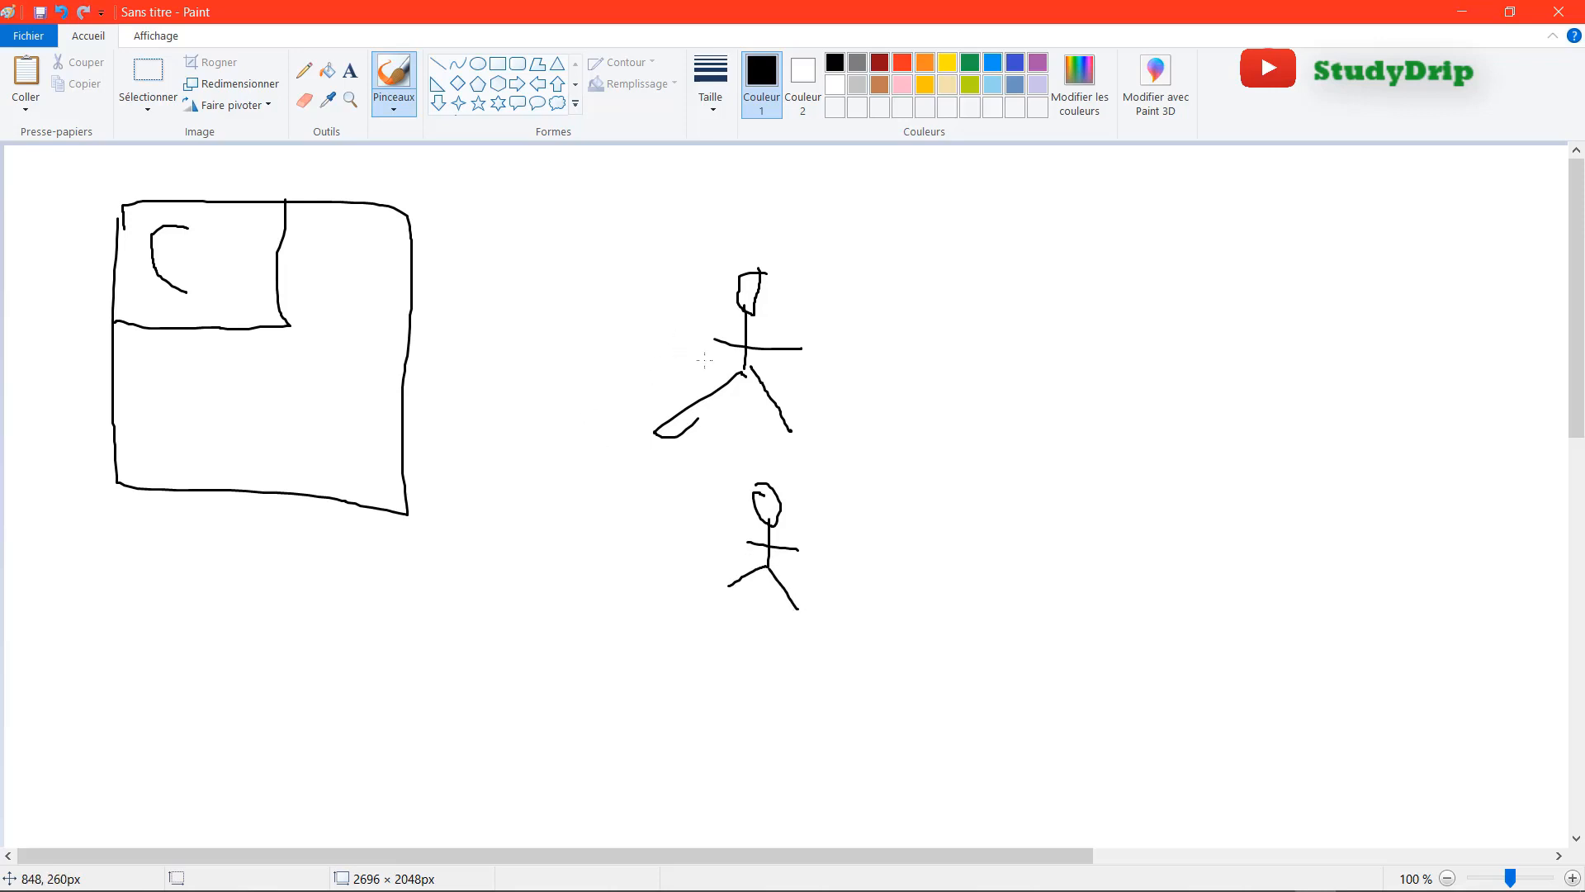
Draw an arrow from each of the two stick figures to the upper box labelled C.
mouse_move(749, 369)
mouse_down()
mouse_move(415, 358)
mouse_move(474, 327)
mouse_move(456, 394)
mouse_up()
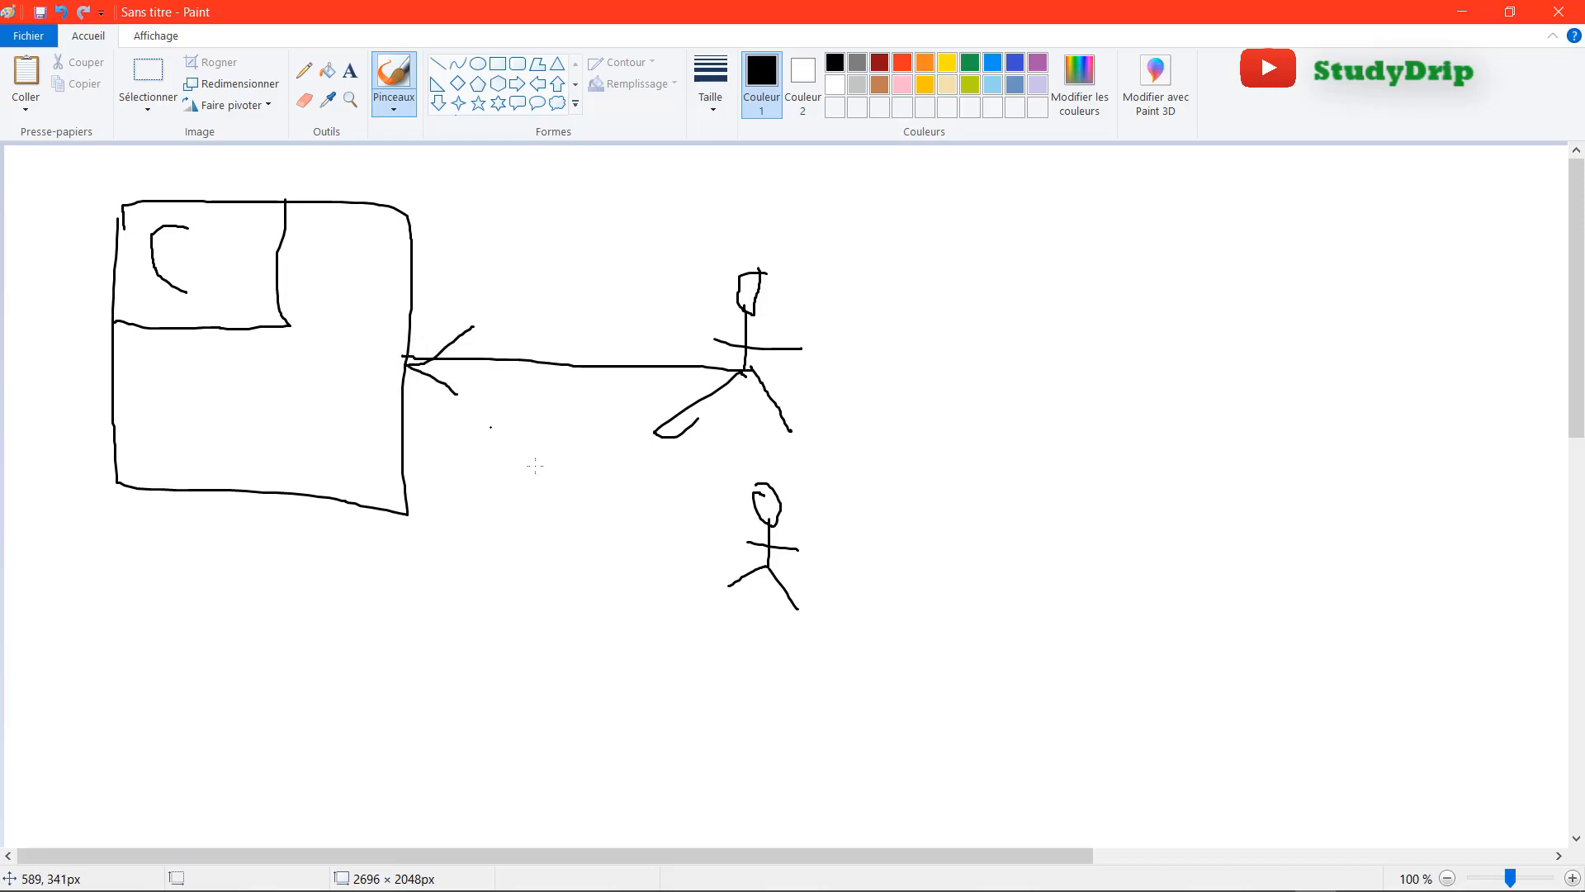
mouse_move(757, 566)
mouse_down()
mouse_move(404, 438)
mouse_move(434, 523)
mouse_up()
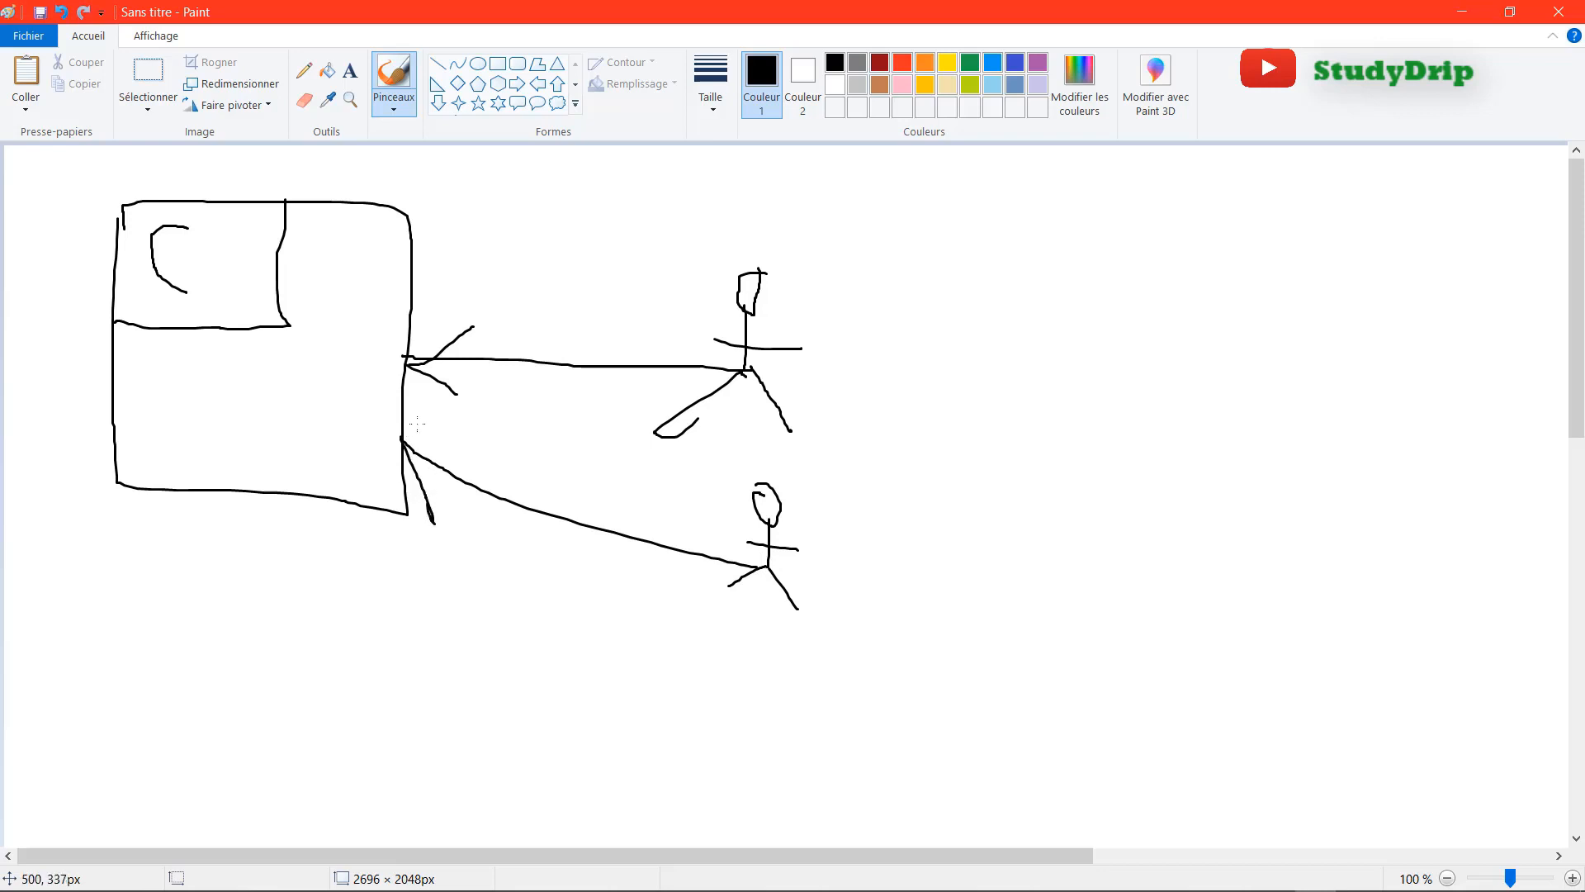
drag(402, 443, 495, 462)
Draw a second box below the first, with a stack of three overlapping sheets beside it and an arrow from the stack to the box.
mouse_move(114, 619)
mouse_down()
mouse_move(129, 788)
mouse_move(372, 812)
mouse_move(388, 573)
mouse_move(219, 567)
mouse_move(98, 615)
mouse_move(110, 641)
mouse_up()
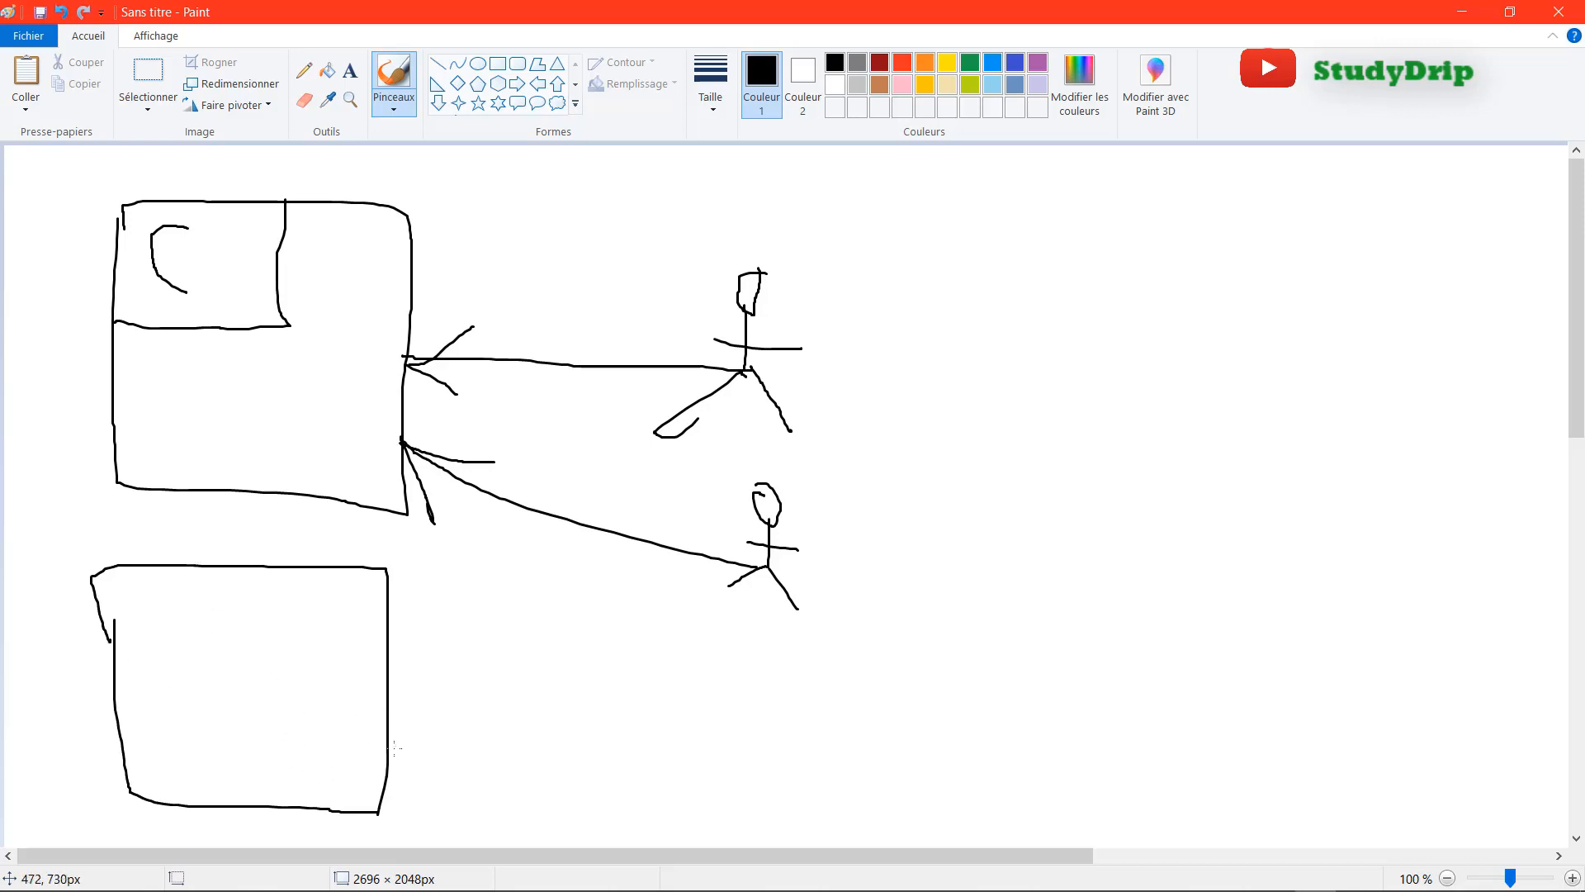
mouse_move(394, 748)
mouse_down()
mouse_move(476, 749)
mouse_move(503, 843)
mouse_move(608, 831)
mouse_move(596, 708)
mouse_move(518, 675)
mouse_move(493, 715)
mouse_up()
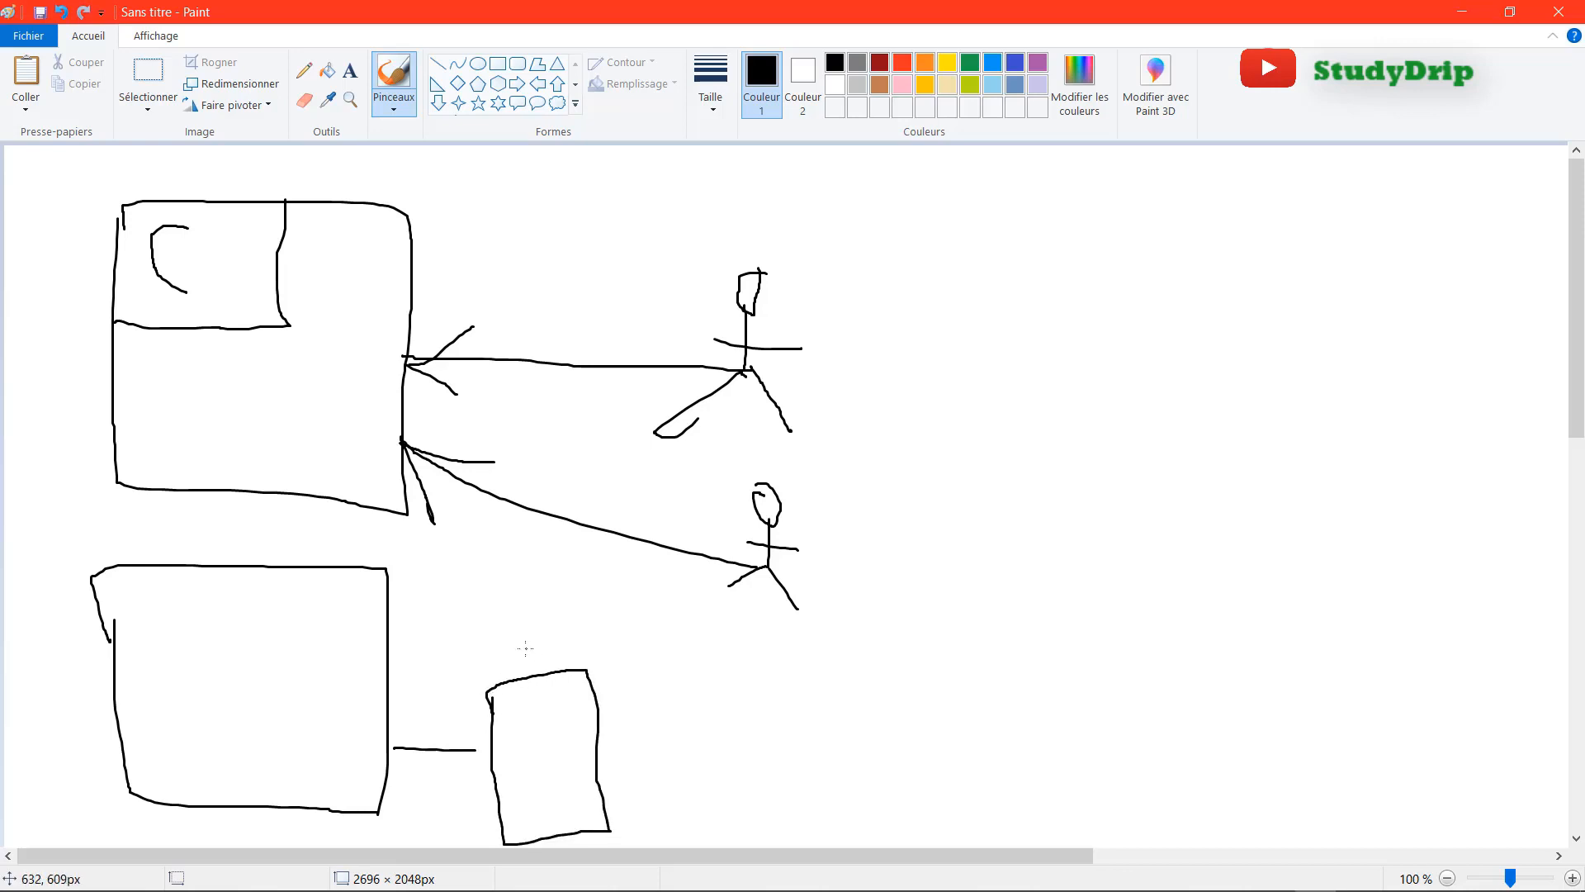
mouse_move(514, 658)
mouse_down()
mouse_move(514, 685)
mouse_move(618, 651)
mouse_move(639, 795)
mouse_move(594, 795)
mouse_up()
mouse_move(542, 617)
mouse_down()
mouse_move(541, 650)
mouse_move(652, 616)
mouse_move(669, 757)
mouse_move(628, 773)
mouse_up()
drag(409, 722, 407, 768)
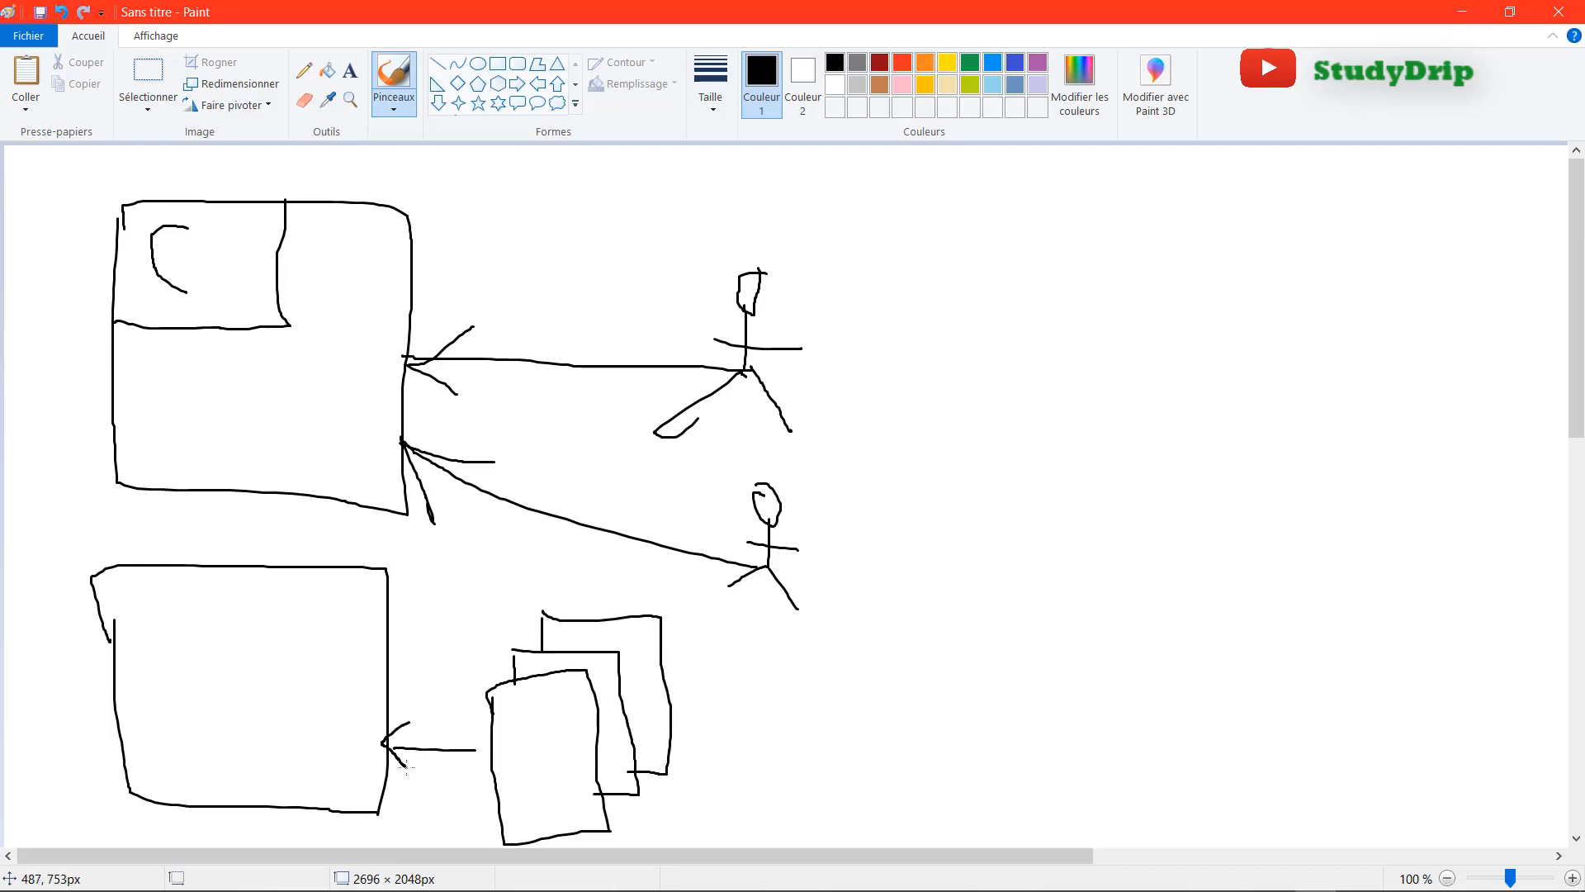
Add a corner compartment labelled C to the lower box and one labelled CM to the front sheet.
mouse_move(309, 593)
mouse_down()
mouse_move(289, 603)
mouse_move(301, 638)
mouse_up()
mouse_move(263, 587)
mouse_down()
mouse_move(302, 688)
mouse_move(362, 689)
mouse_up()
mouse_move(532, 691)
mouse_down()
mouse_move(574, 716)
mouse_move(541, 743)
mouse_move(622, 731)
mouse_move(594, 732)
mouse_up()
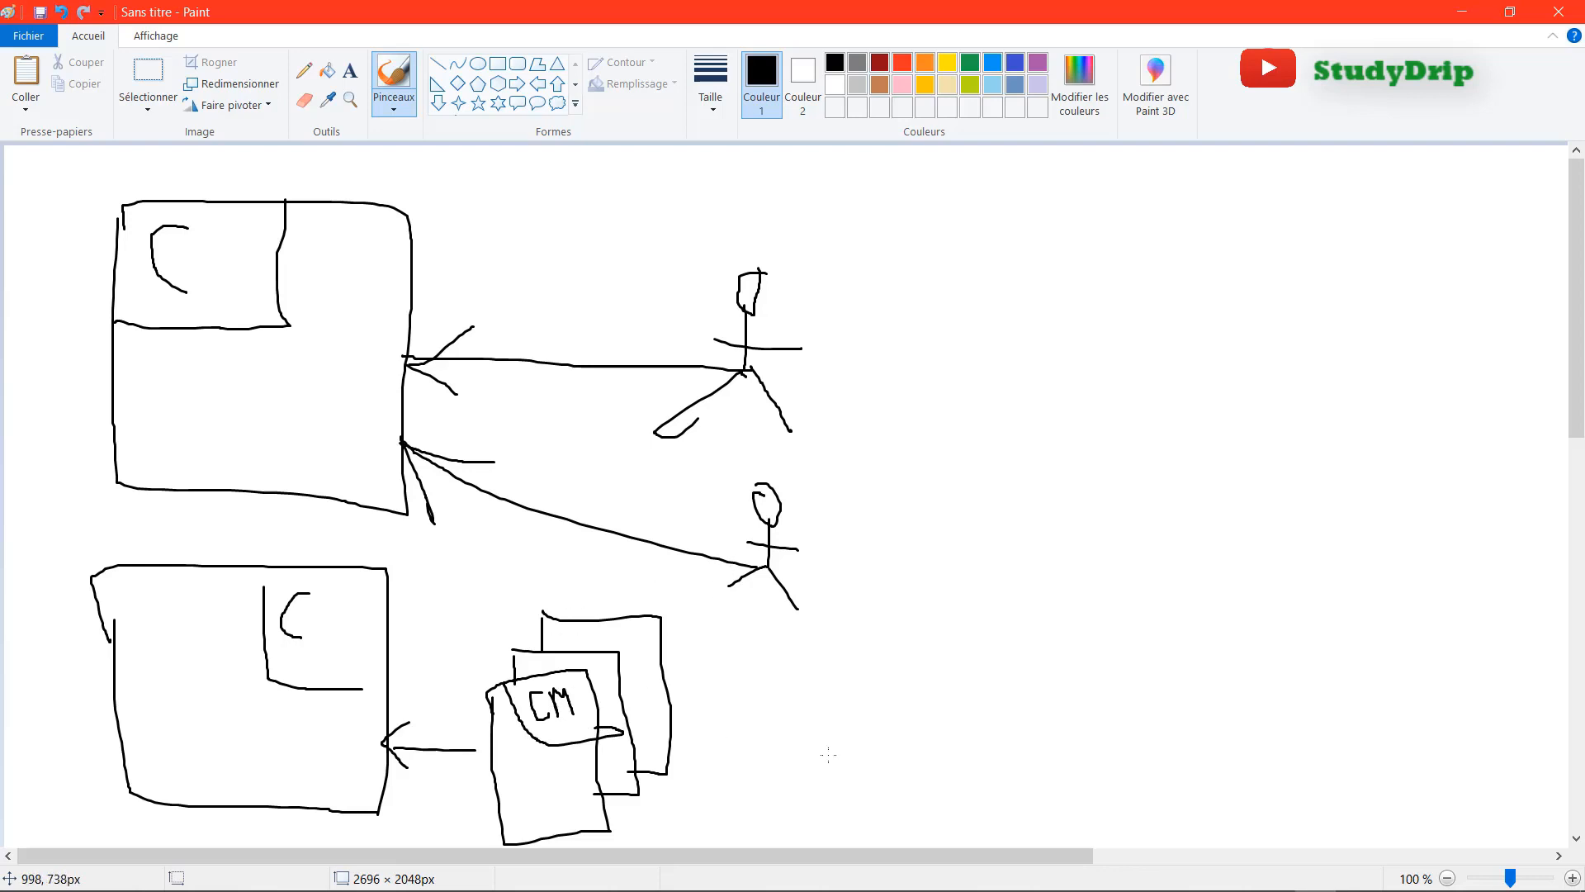
Draw a third large box to the right of the sheets, with a corner compartment labelled CM.
drag(992, 643, 959, 635)
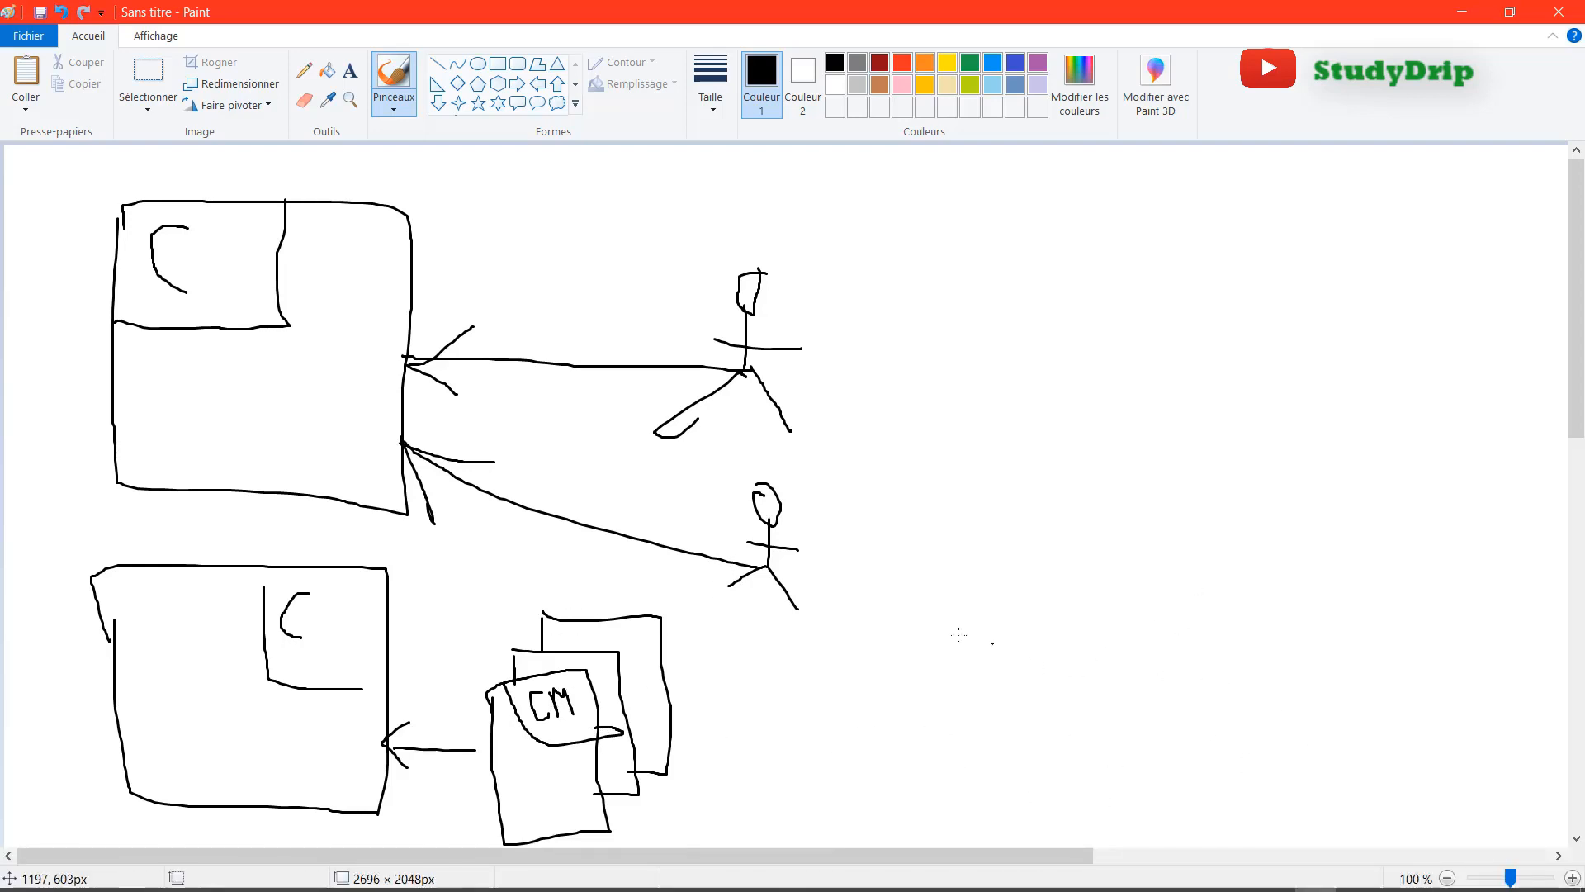
mouse_move(917, 545)
mouse_down()
mouse_move(933, 764)
mouse_move(1296, 786)
mouse_move(1331, 487)
mouse_move(1017, 495)
mouse_move(902, 591)
mouse_up()
mouse_move(1178, 520)
mouse_down()
mouse_move(1100, 563)
mouse_move(1145, 584)
mouse_move(1191, 521)
mouse_move(1239, 553)
mouse_up()
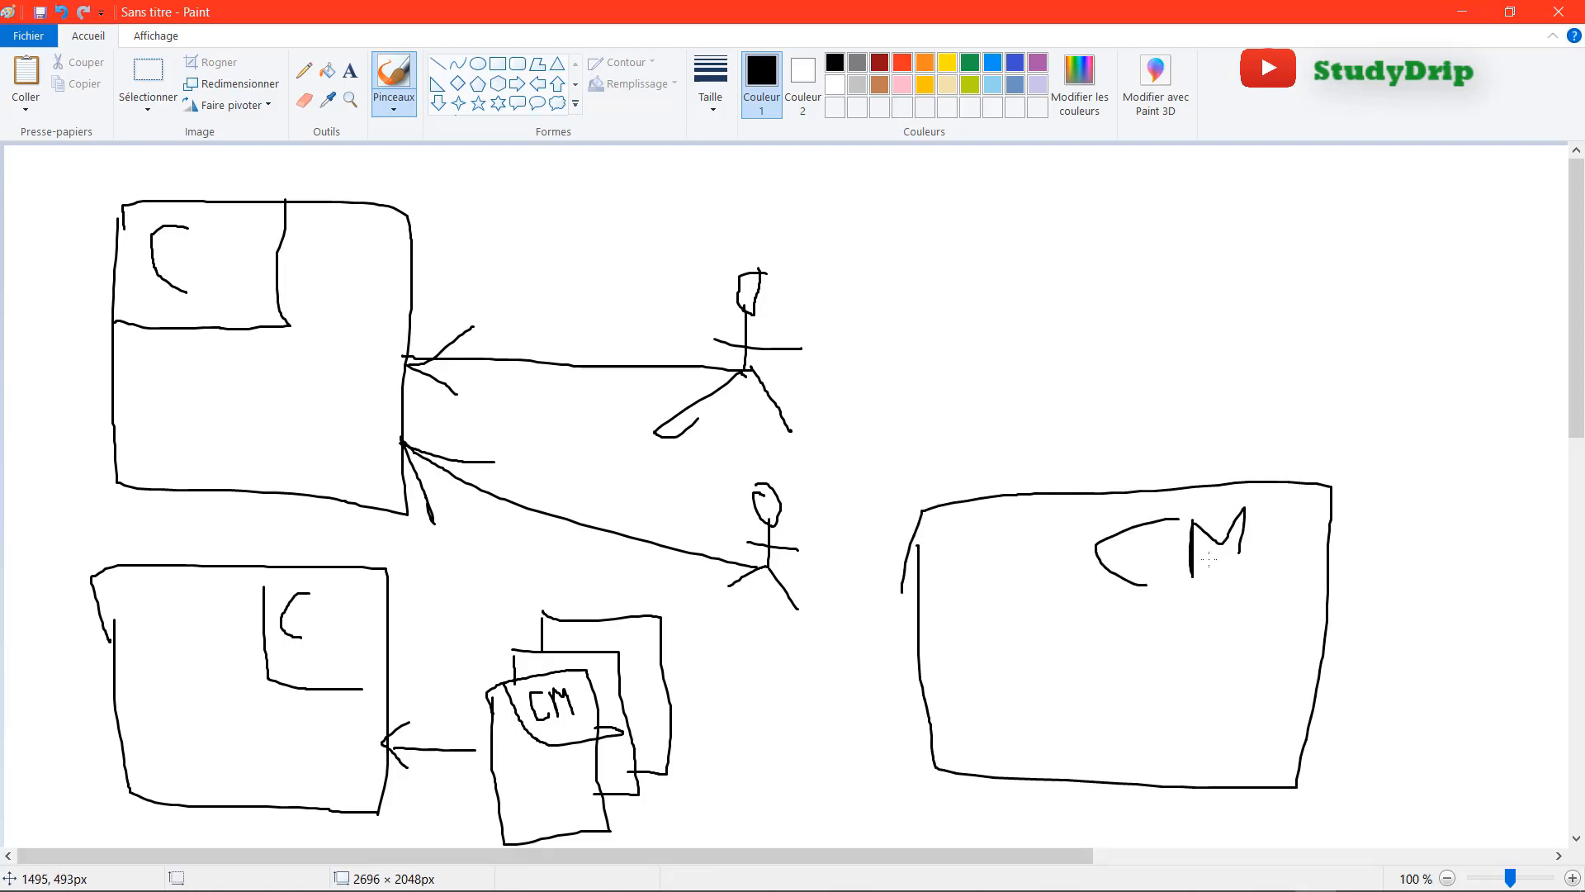
drag(1045, 501, 1051, 605)
drag(1344, 620, 1325, 616)
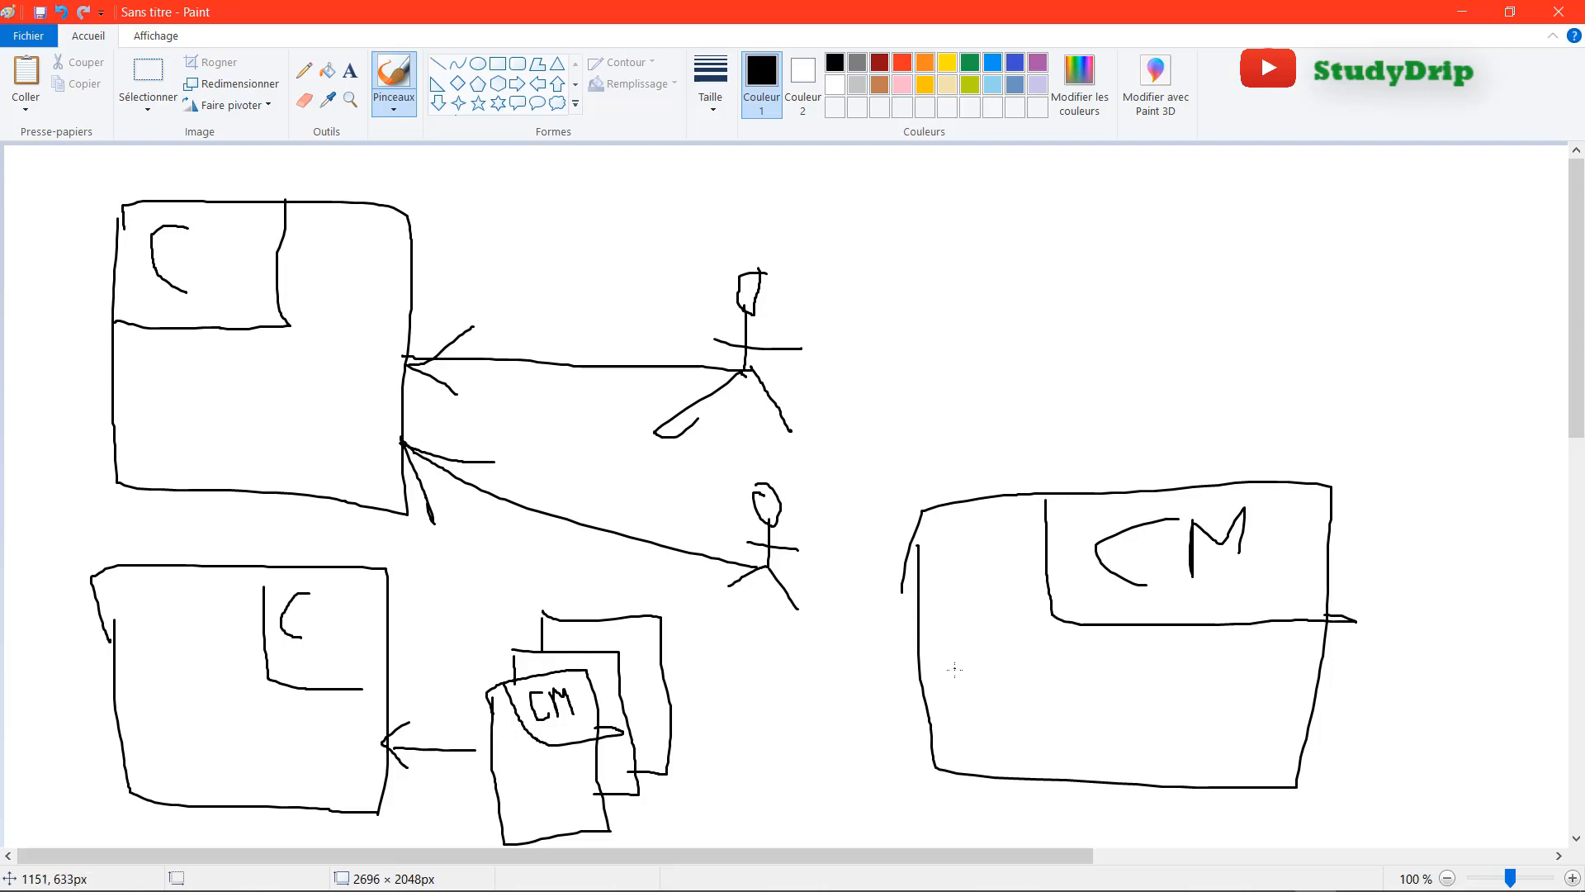
Draw a field line inside the CM box and link it with a long arrow to the lower C box.
drag(951, 671, 1126, 663)
mouse_move(1082, 676)
mouse_down()
mouse_move(1050, 791)
mouse_move(701, 804)
mouse_move(667, 828)
mouse_move(475, 844)
mouse_move(391, 773)
mouse_move(403, 817)
mouse_move(431, 782)
mouse_move(404, 814)
mouse_move(417, 763)
mouse_move(401, 813)
mouse_up()
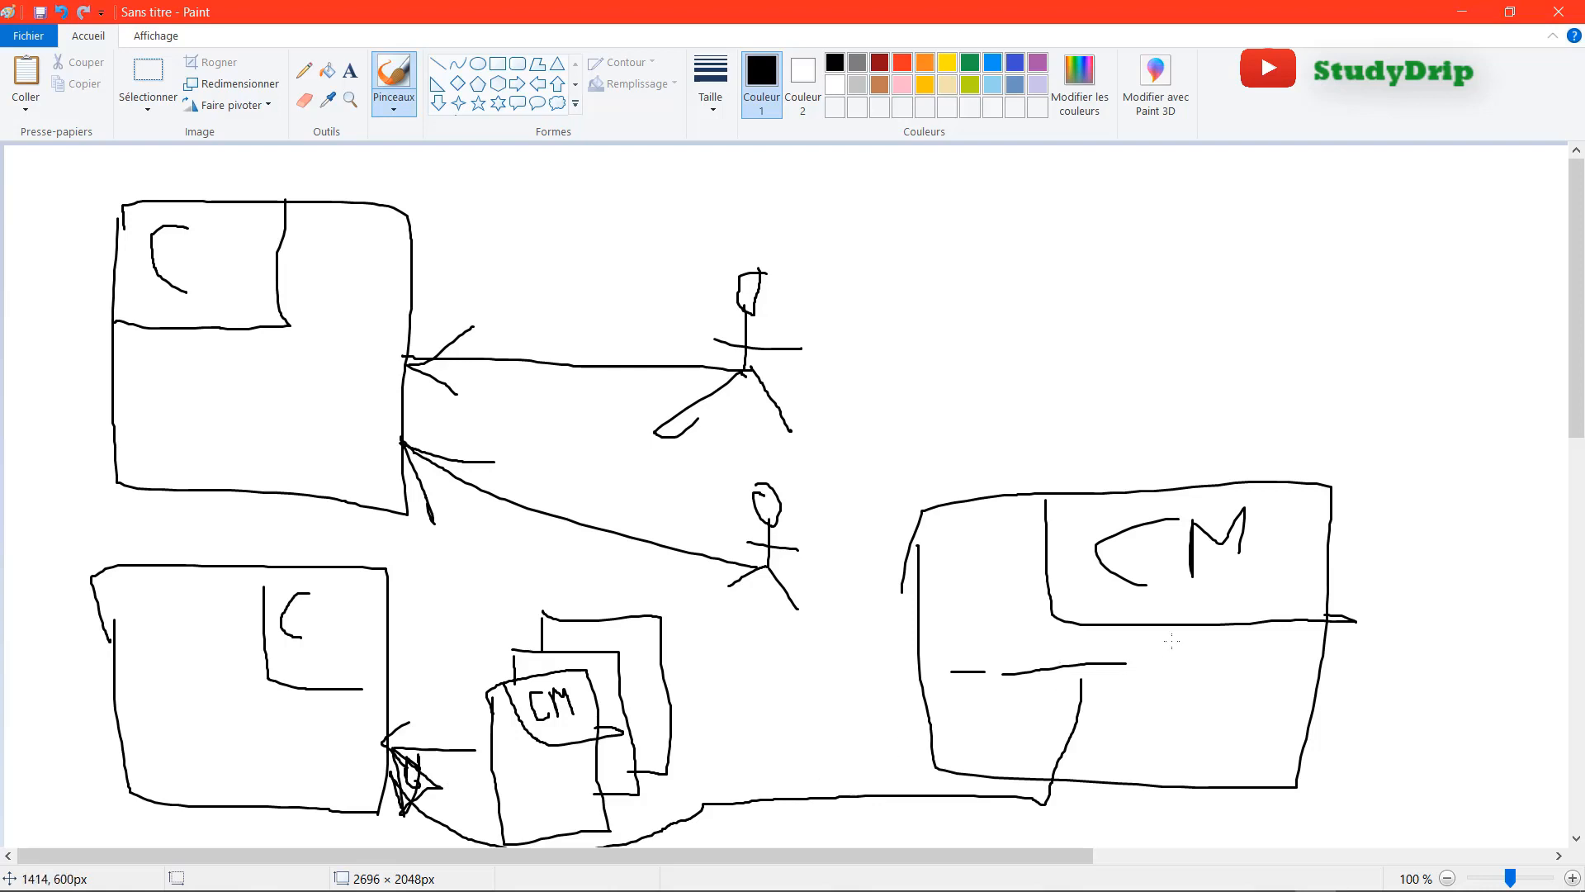